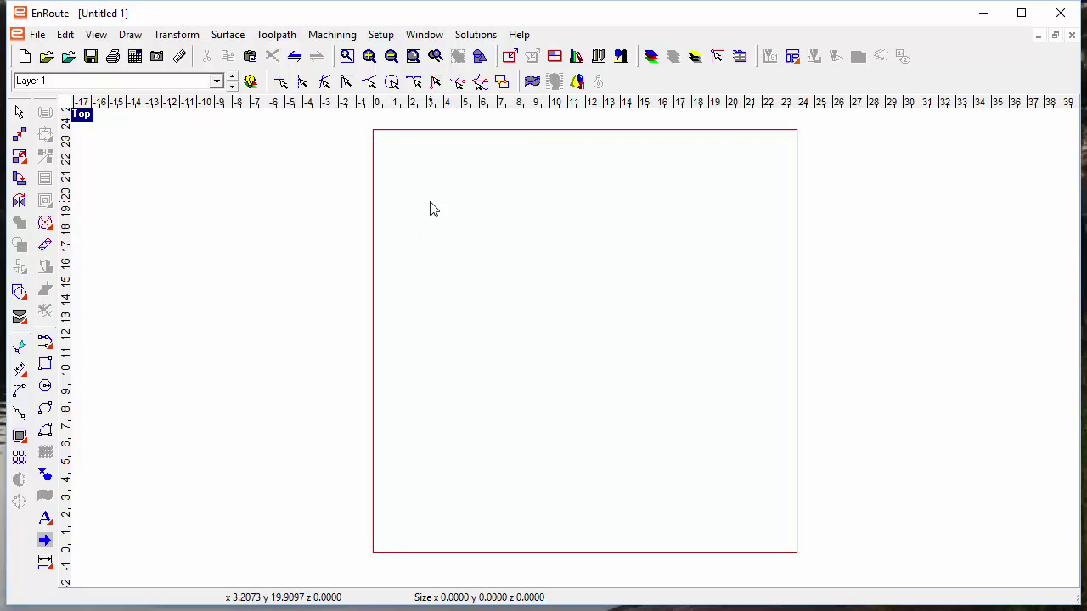
# - Generate texture contours over the 24 by 24 plate as a single panel with 0.1 overlap
pyautogui.click(532, 83)
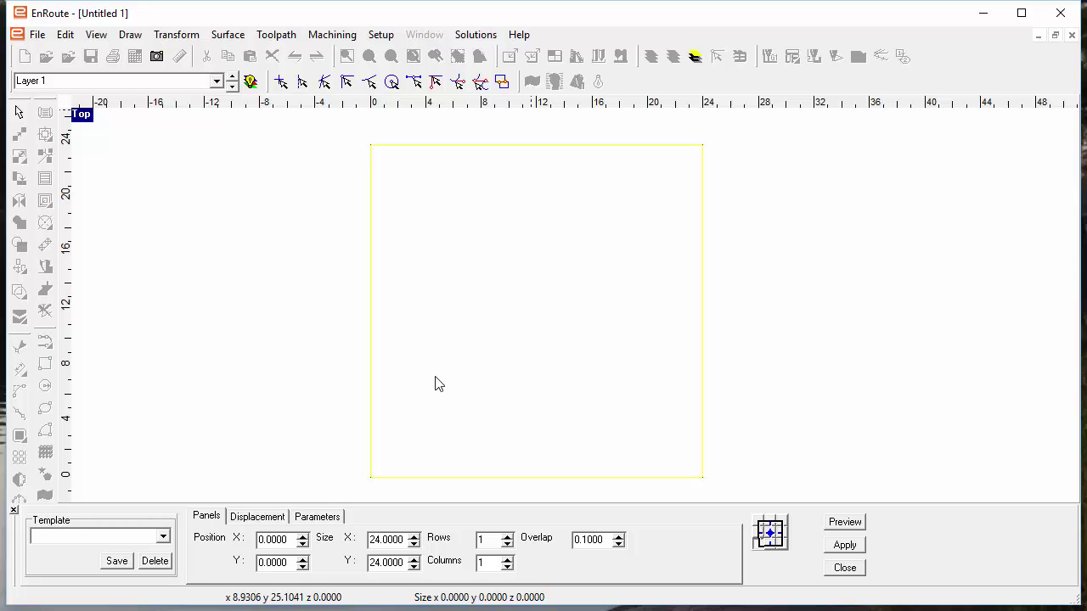
pyautogui.moveTo(463, 374); pyautogui.dragTo(474, 363, button='middle')
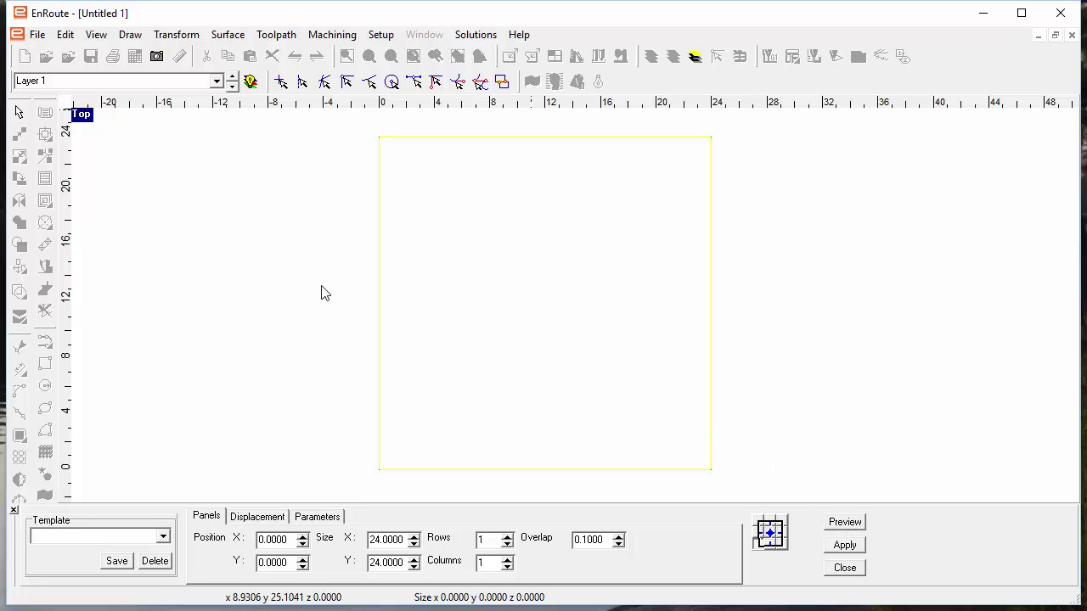
pyautogui.click(840, 545)
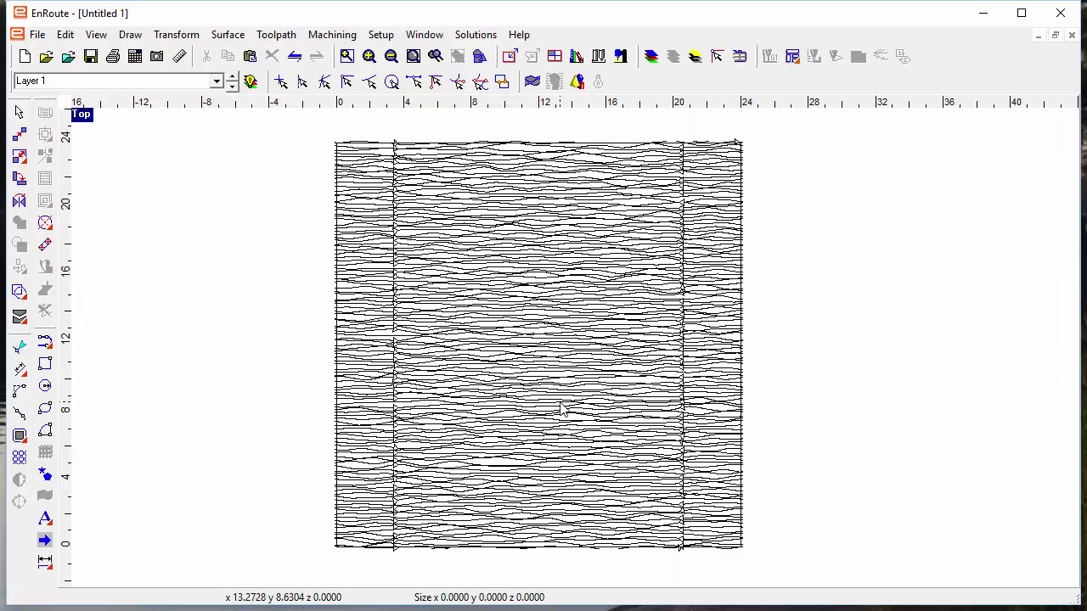
# - Apply an engrave toolpath to the texture contours with the 1" Ball End Mill at 0.1 depth
pyautogui.click(485, 336)
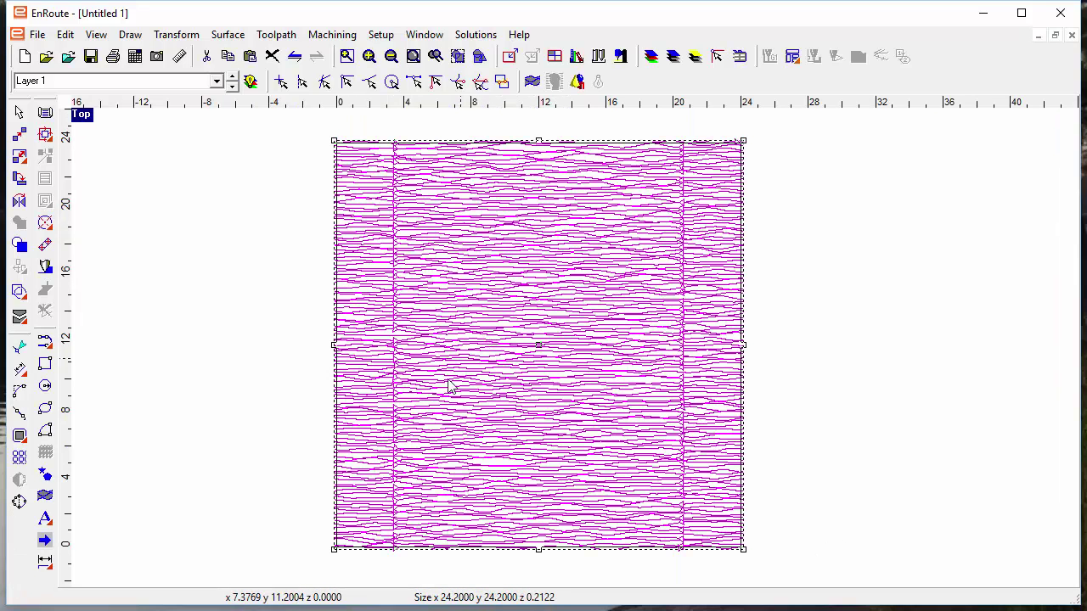
pyautogui.click(45, 267)
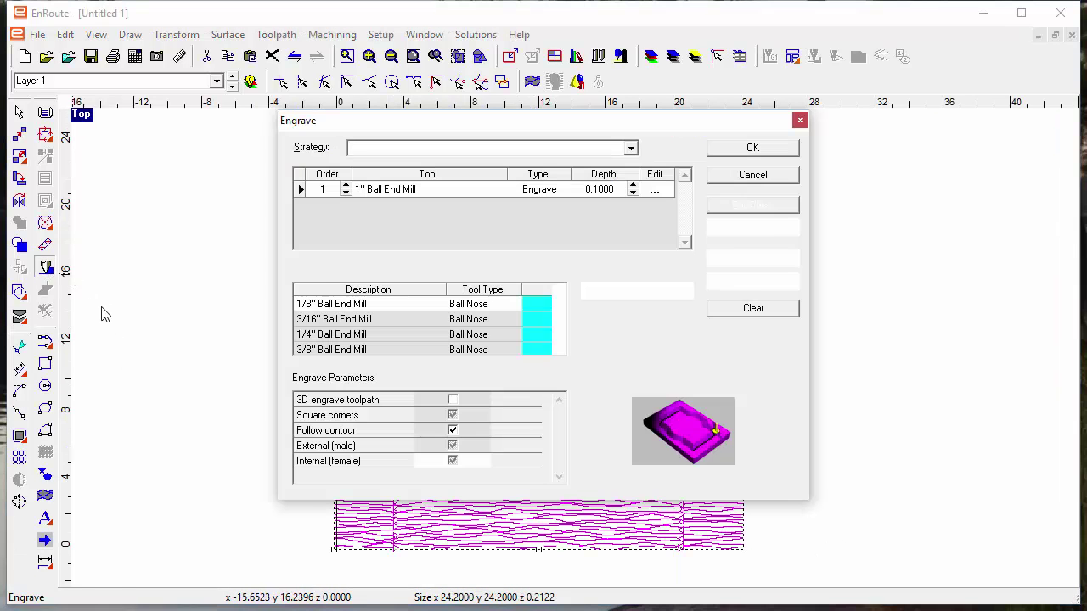
pyautogui.click(750, 149)
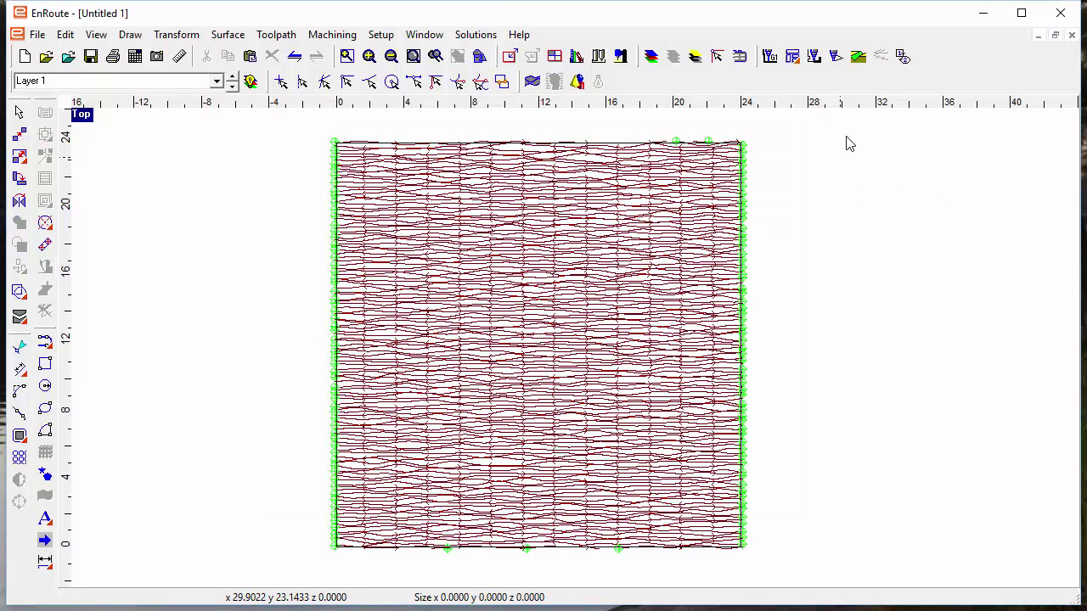
# - Set up a cutting simulation at 40 dpi resolution with material color and the SilverBirch texture
pyautogui.click(857, 58)
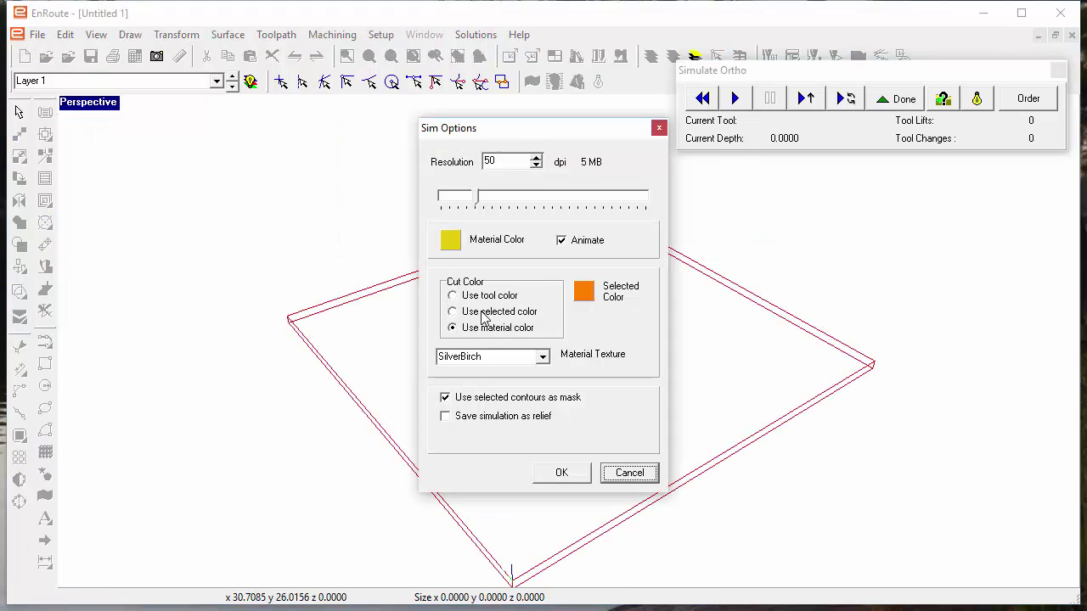
pyautogui.click(488, 161)
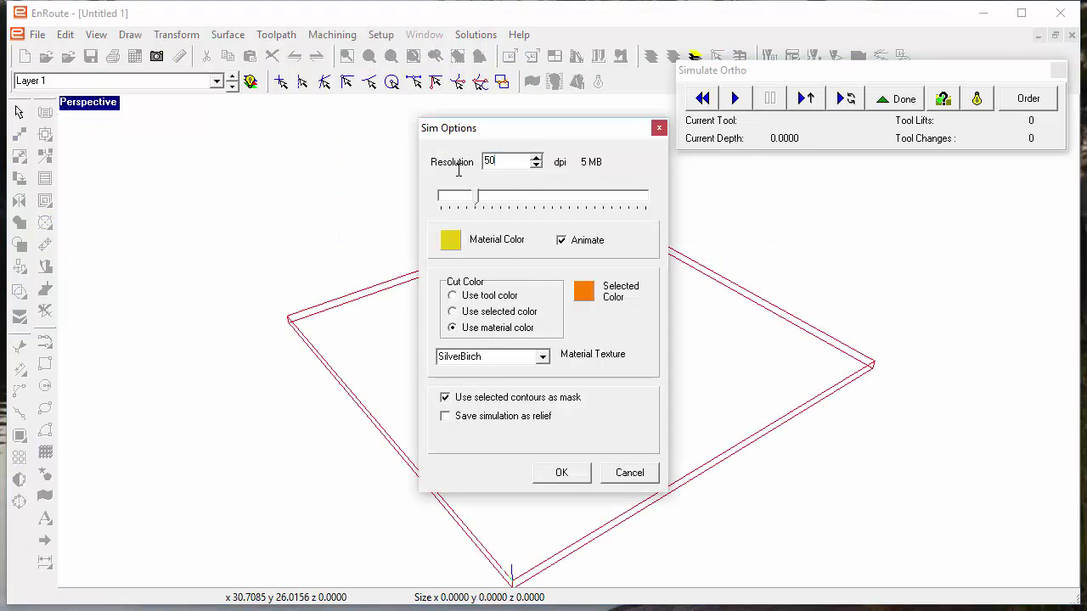
pyautogui.press('Tab')
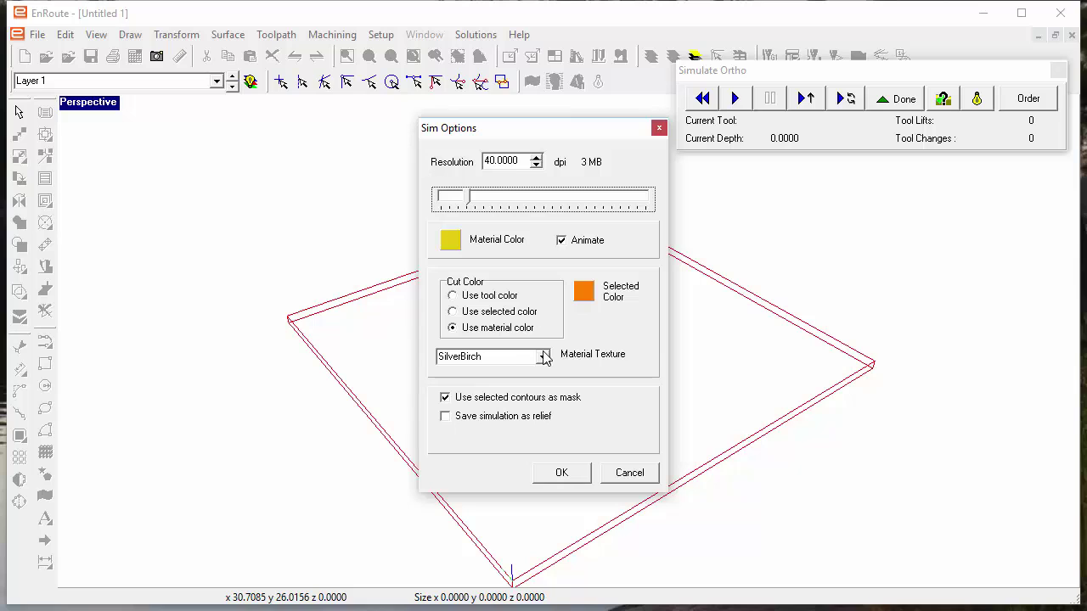
pyautogui.click(562, 472)
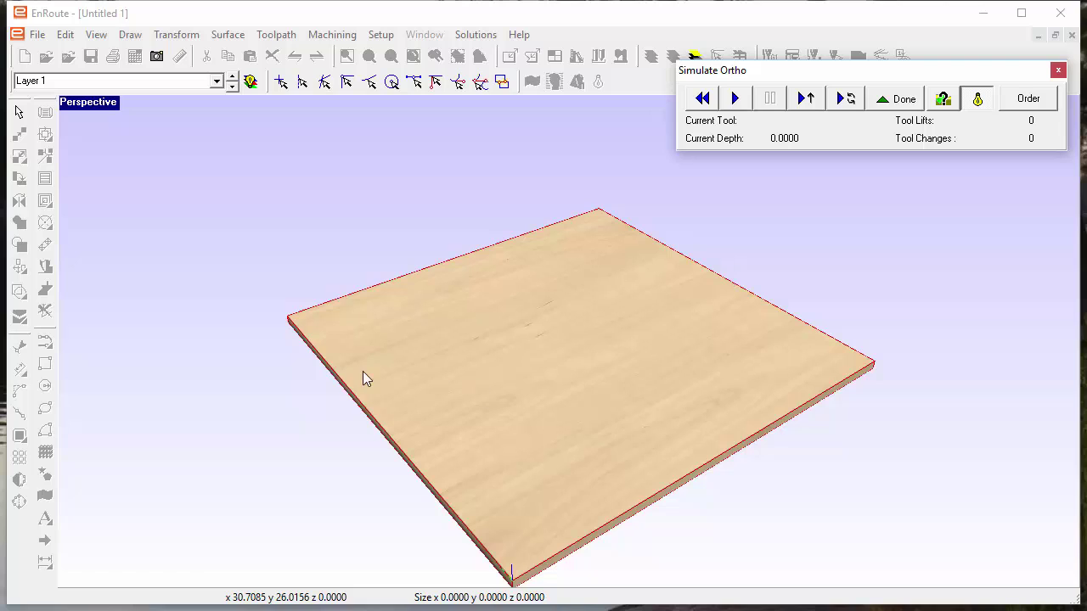
# - Play the engraving simulation, examine the textured surface from different angles, and exit the simulation
pyautogui.moveTo(359, 391); pyautogui.dragTo(624, 210)
pyautogui.click(734, 98)
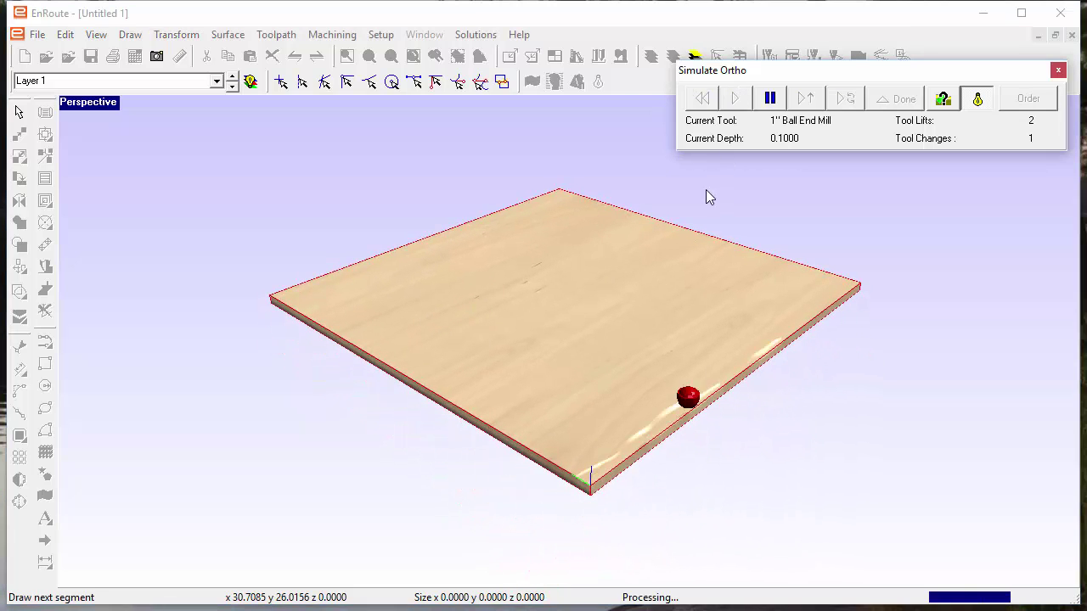
pyautogui.moveTo(403, 369); pyautogui.dragTo(444, 364)
pyautogui.moveTo(434, 422); pyautogui.dragTo(519, 403)
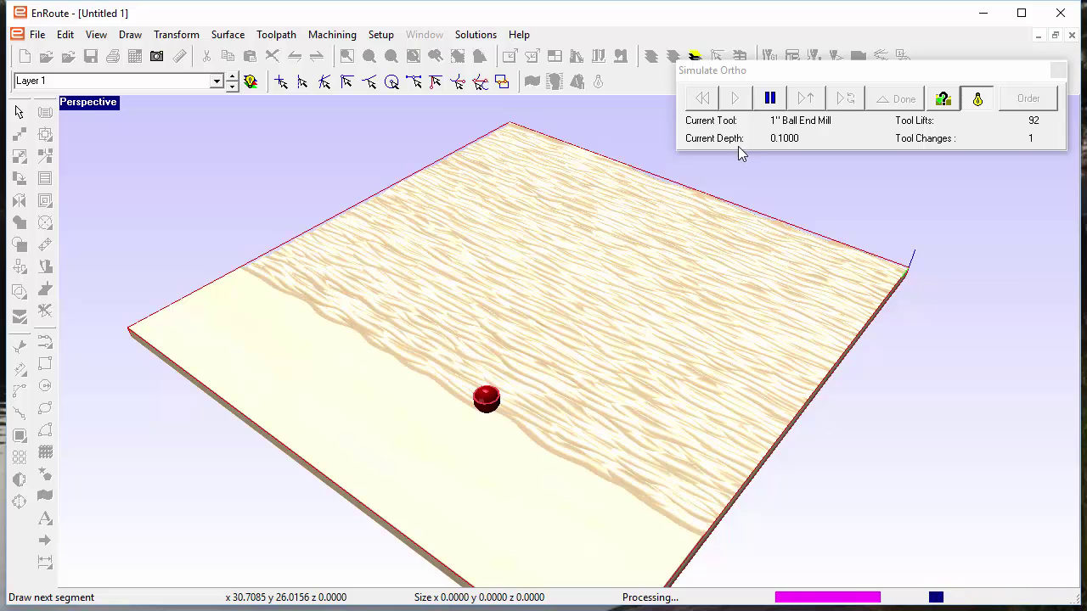
pyautogui.click(769, 99)
pyautogui.click(903, 100)
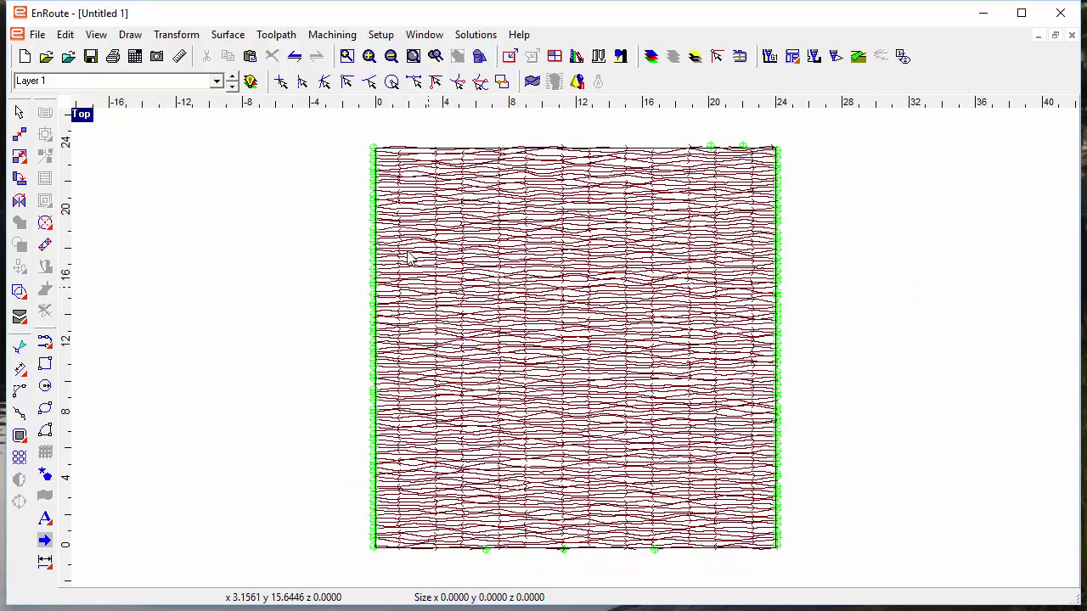
# - Delete all texture contours and their toolpaths from the plate
pyautogui.moveTo(347, 136); pyautogui.dragTo(832, 570)
pyautogui.press('Delete')
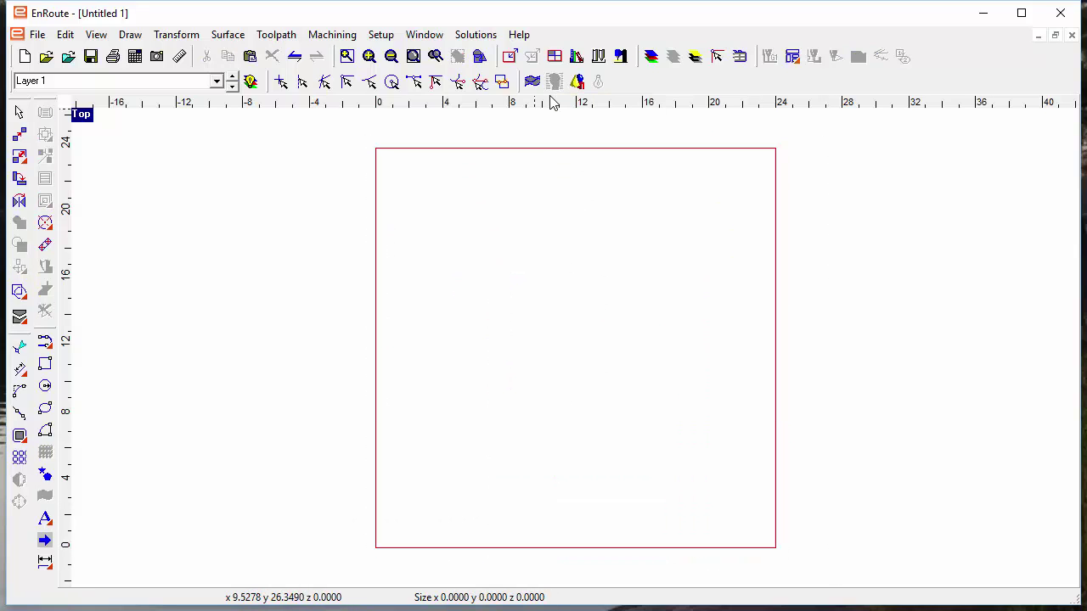
# - Show the model on layer Imported_3 in the four-view layout with shading, fully framed in the front view
pyautogui.doubleClick(82, 114)
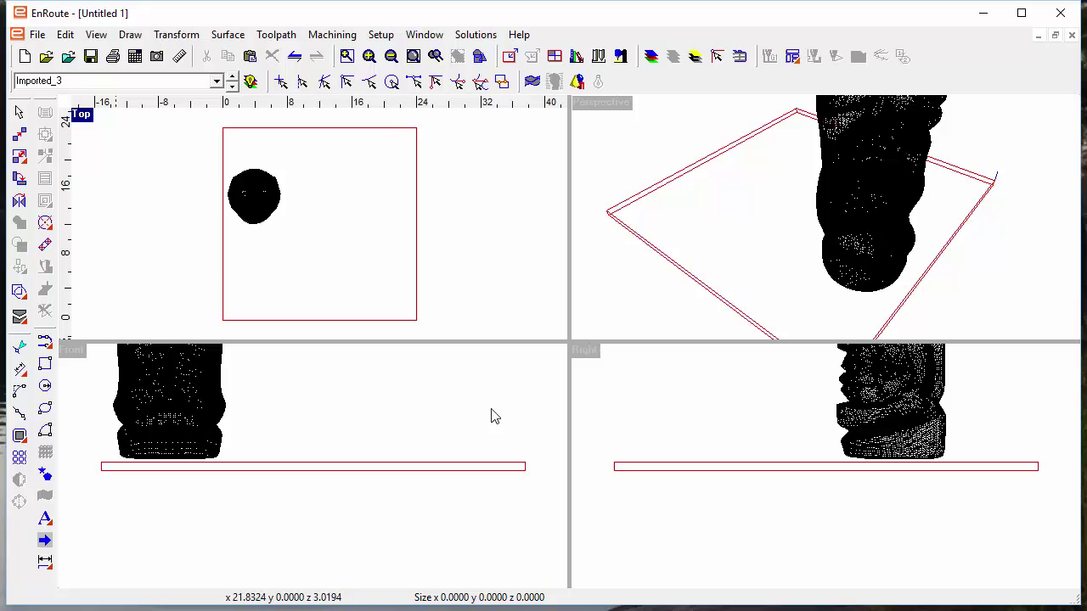
pyautogui.scroll(-3, 315, 417)
pyautogui.moveTo(334, 442); pyautogui.dragTo(393, 472, button='middle')
pyautogui.scroll(1, 355, 483)
pyautogui.scroll(1, 354, 484)
pyautogui.click(598, 82)
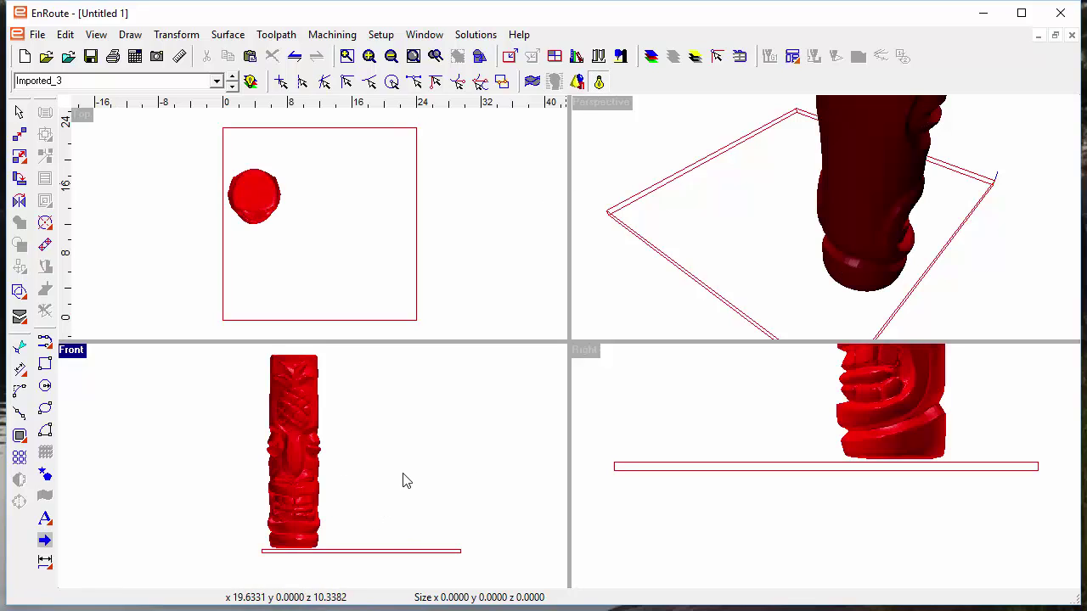
pyautogui.moveTo(394, 482); pyautogui.dragTo(400, 484, button='middle')
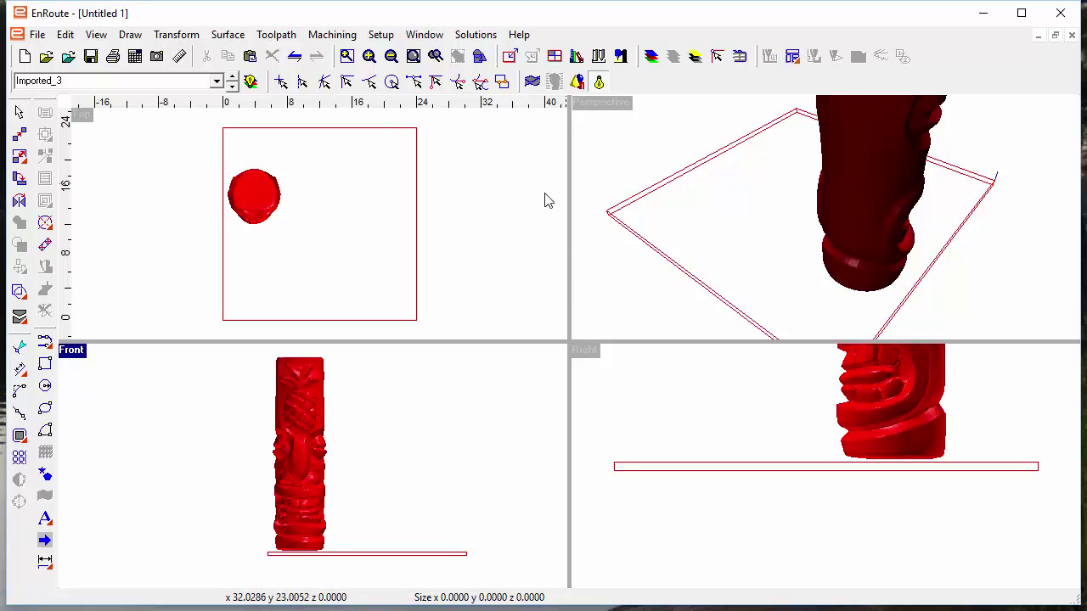
# - Slice the imported column model along Z at 0.5 thickness with layout, labels and model output
pyautogui.click(311, 412)
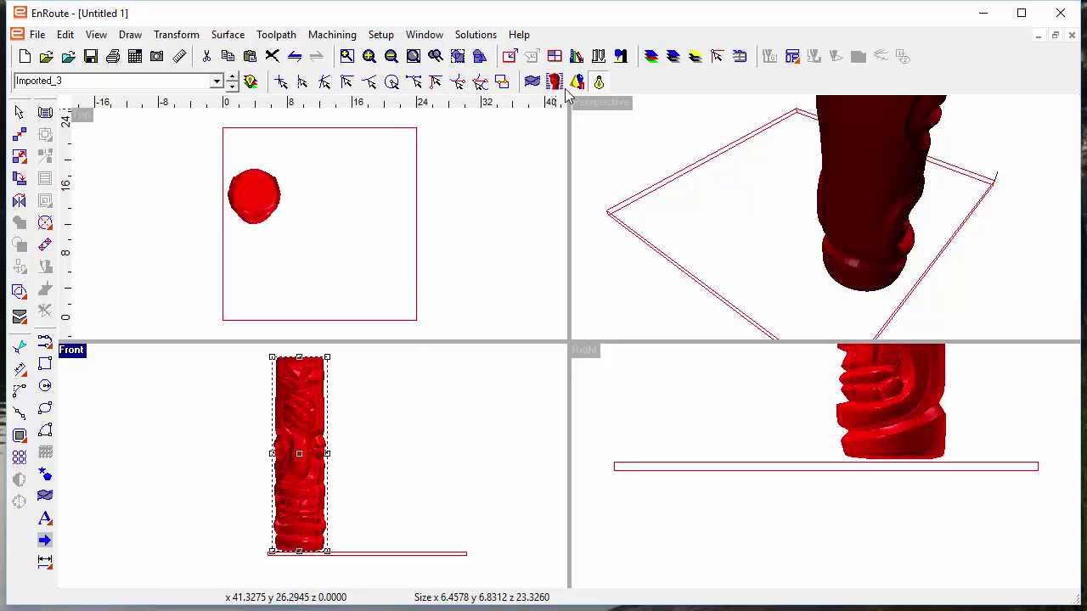
pyautogui.click(553, 83)
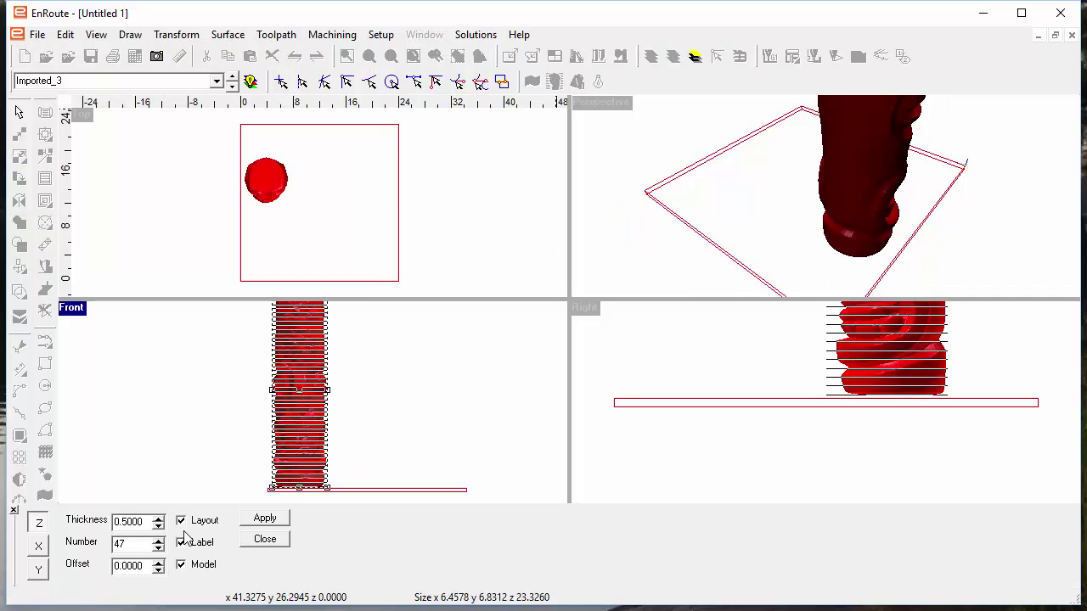
pyautogui.click(263, 519)
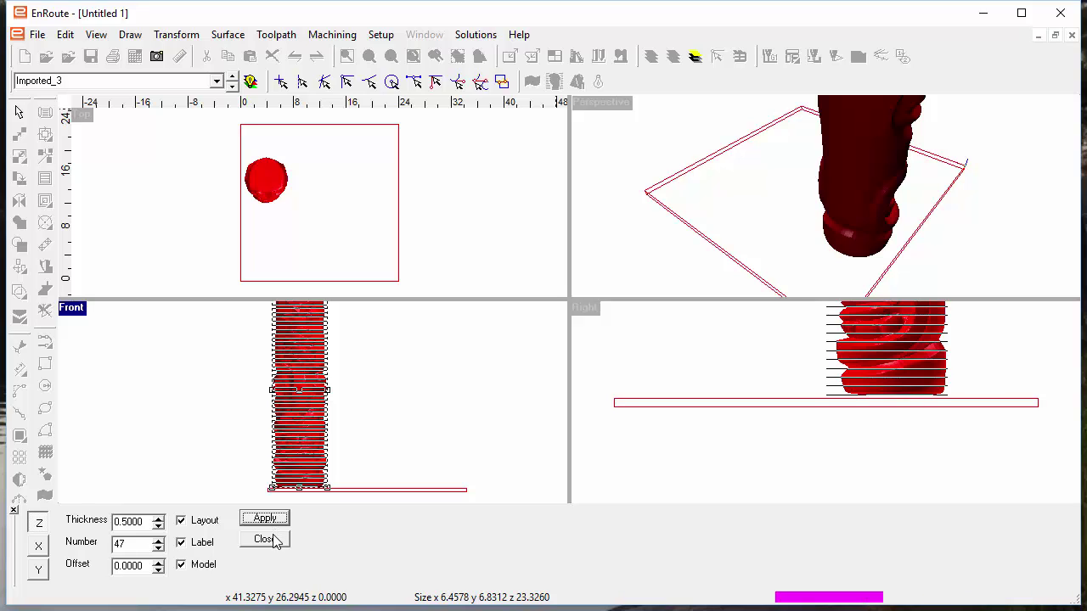
pyautogui.click(273, 540)
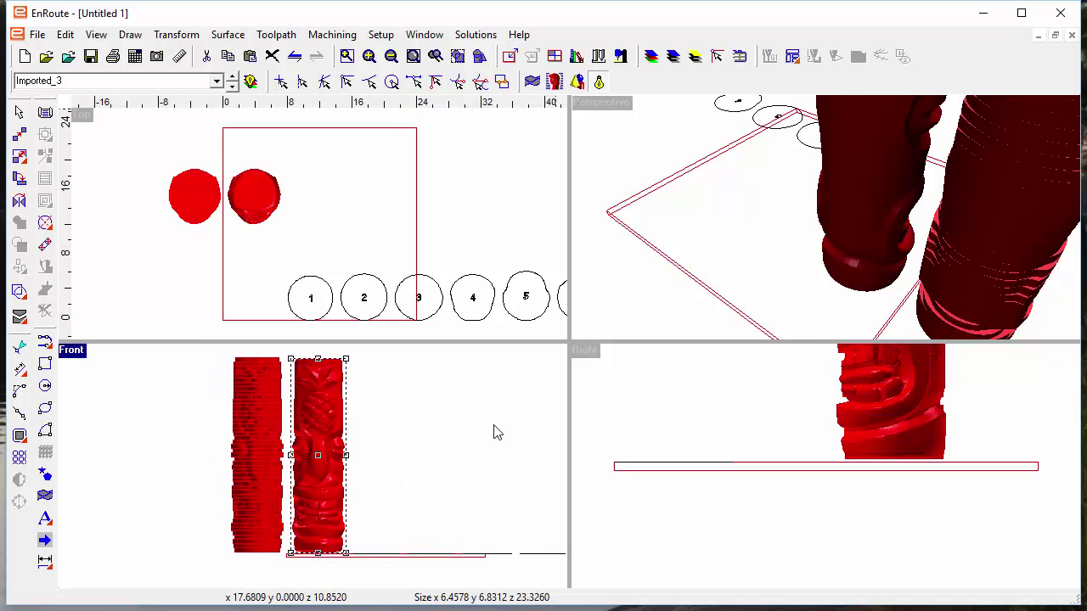
pyautogui.moveTo(861, 279); pyautogui.dragTo(760, 293)
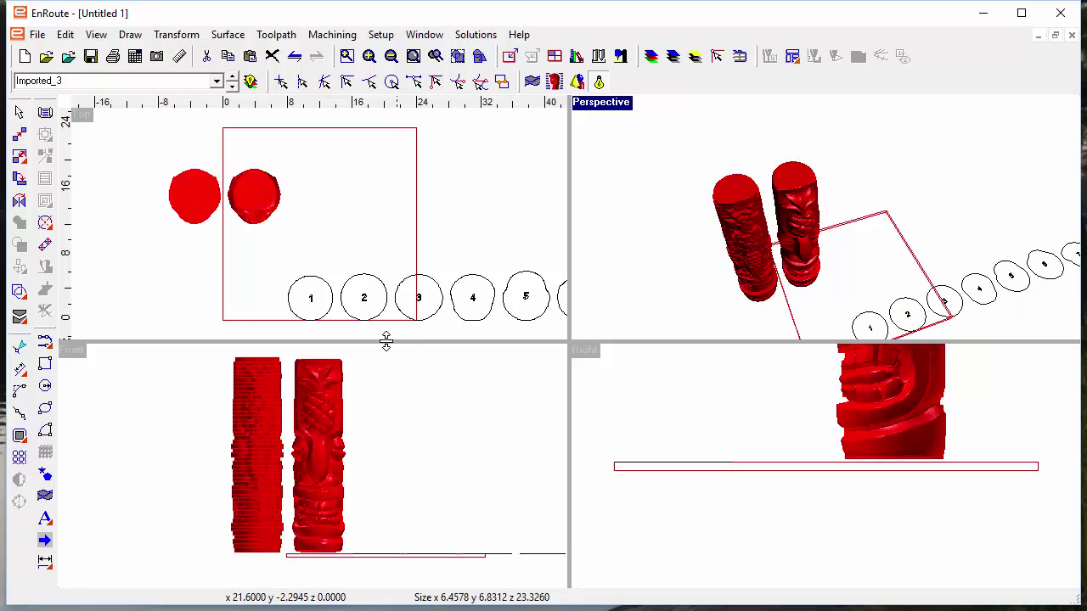
# - Switch to Layer 1 and draw a rectangle about 21.3 by 15.8 on the plate
pyautogui.click(20, 318)
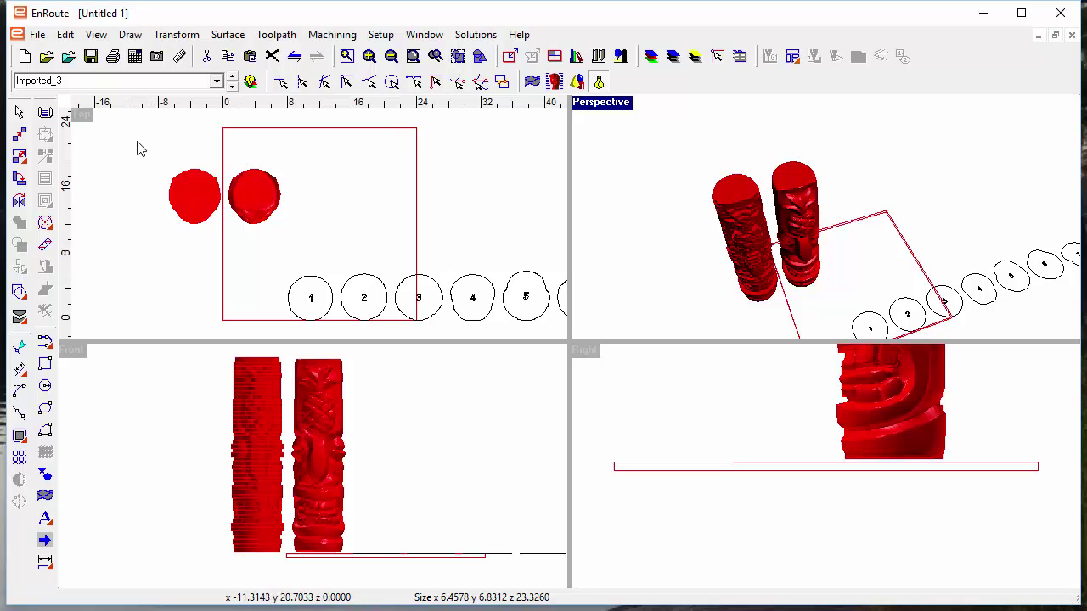
pyautogui.click(231, 77)
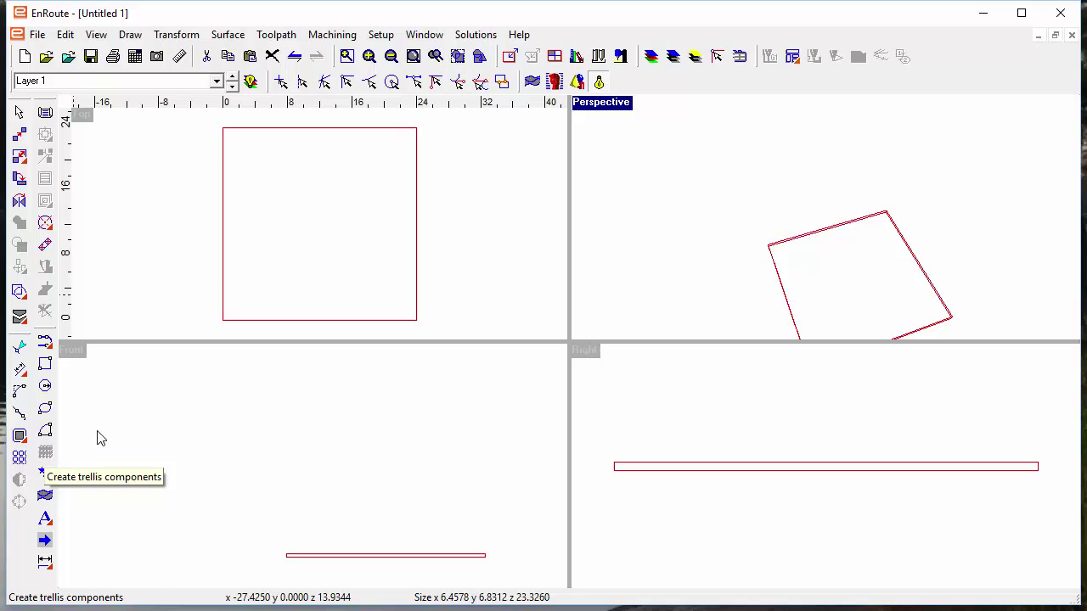
pyautogui.click(45, 363)
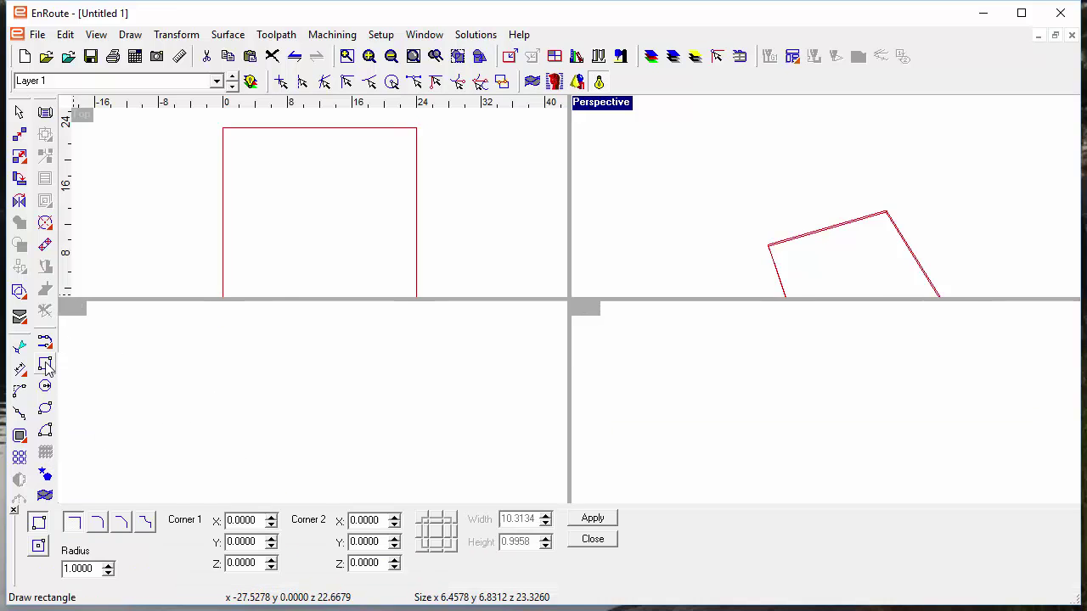
pyautogui.moveTo(248, 281)
pyautogui.mouseDown()
pyautogui.moveTo(396, 213)
pyautogui.moveTo(387, 177)
pyautogui.mouseUp()
pyautogui.click(316, 190)
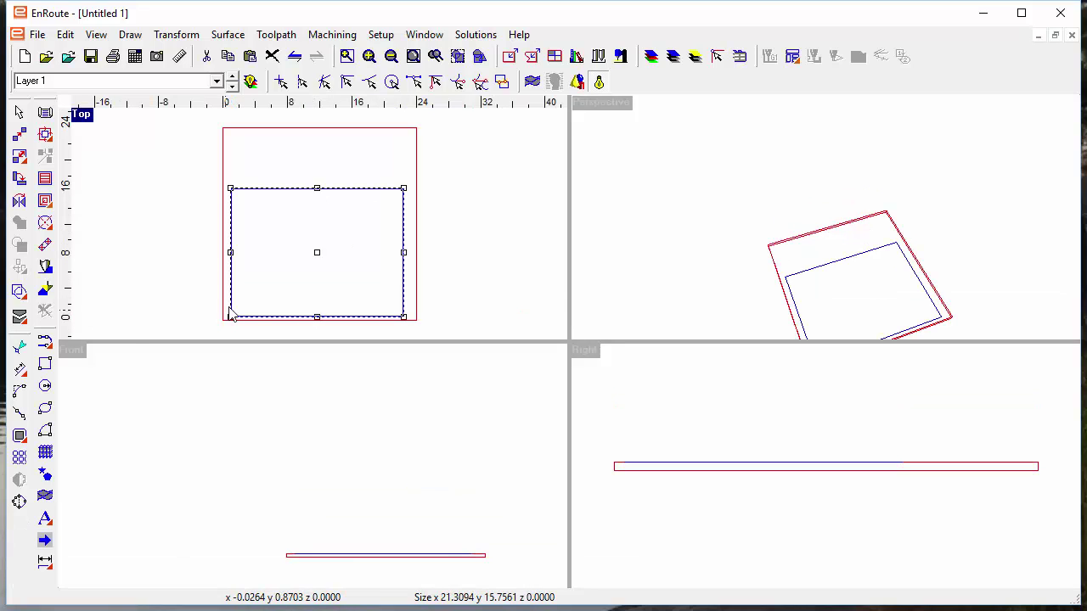
# - Create a cross-hatched, notched trellis from the rectangle with 5 by 3.3 by 5 spacing and 0.5 material thickness, and inspect it in perspective
pyautogui.click(45, 452)
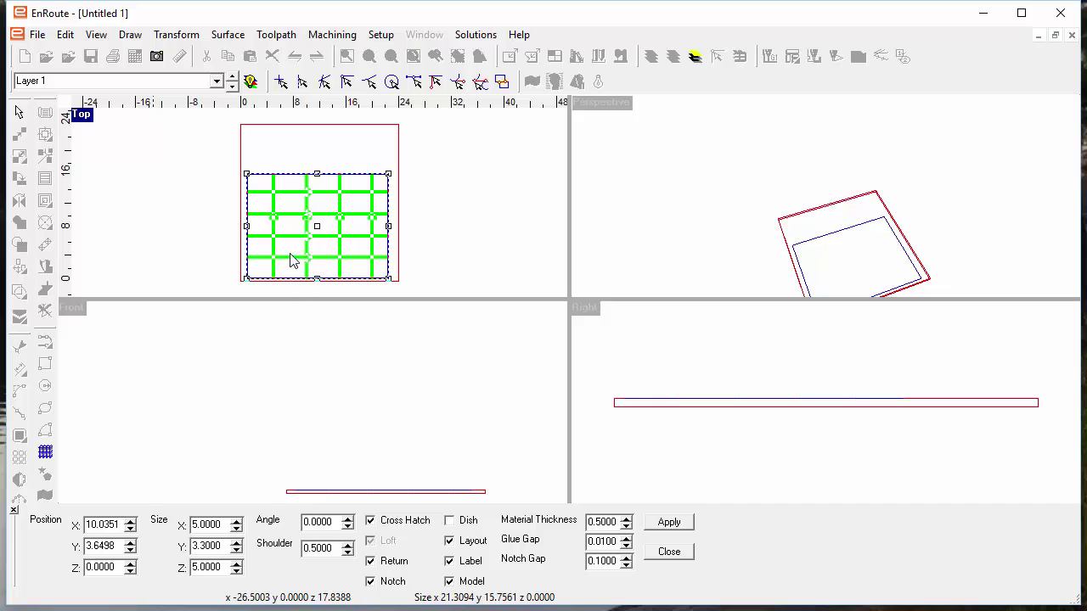
pyautogui.doubleClick(85, 119)
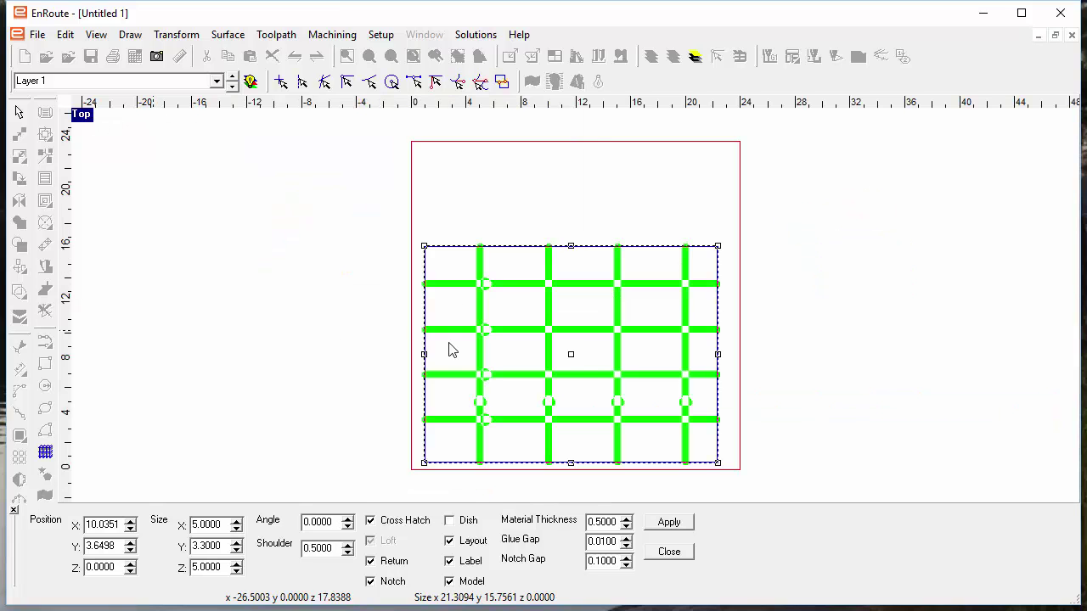
pyautogui.scroll(3, 538, 356)
pyautogui.scroll(3, 491, 339)
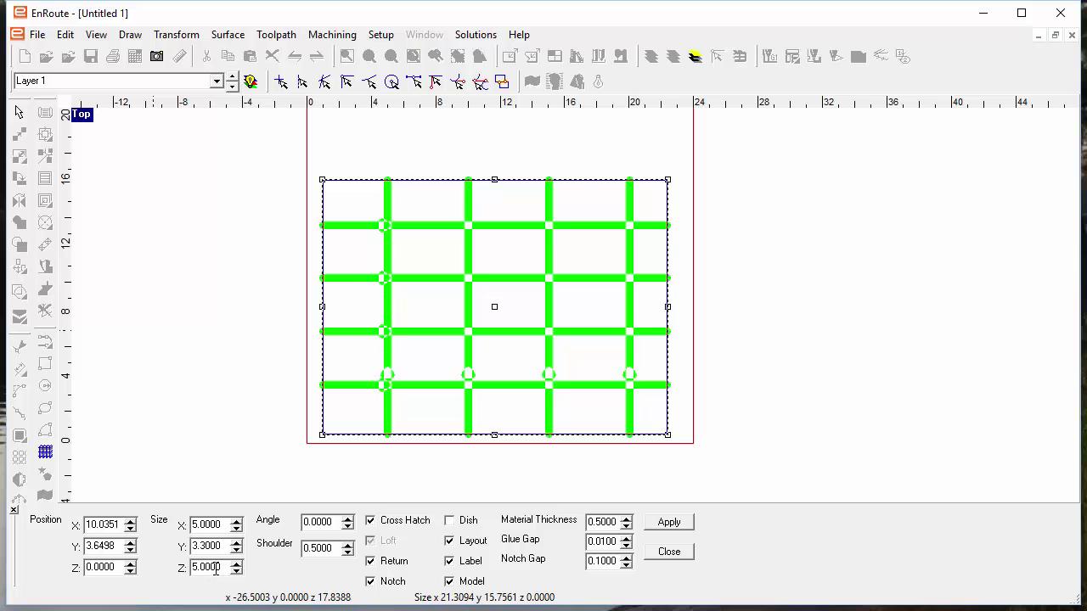
pyautogui.click(671, 522)
pyautogui.scroll(-4, 460, 381)
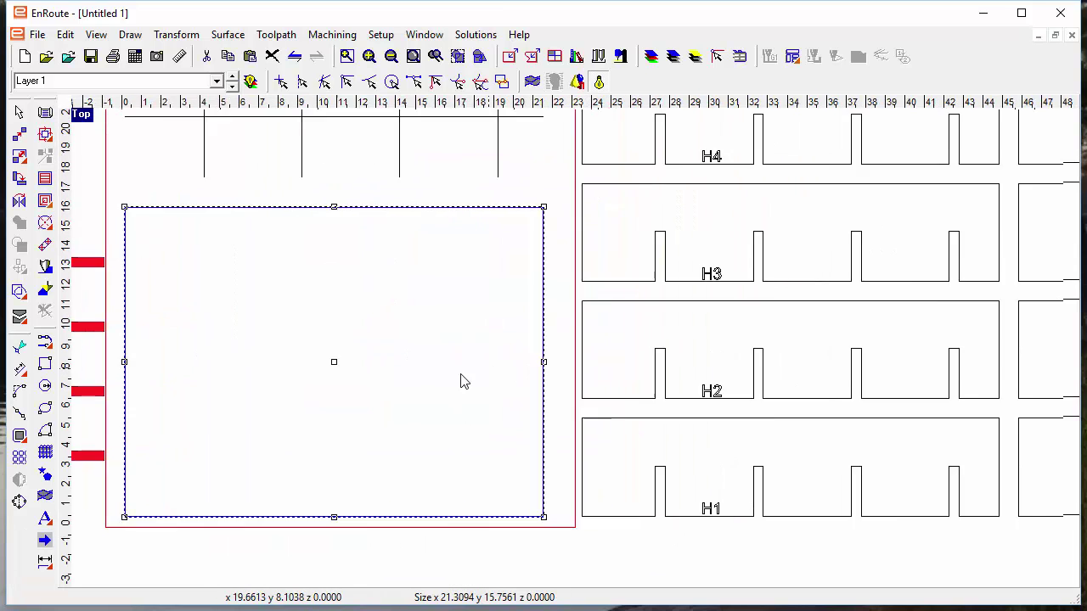
pyautogui.scroll(-1, 569, 412)
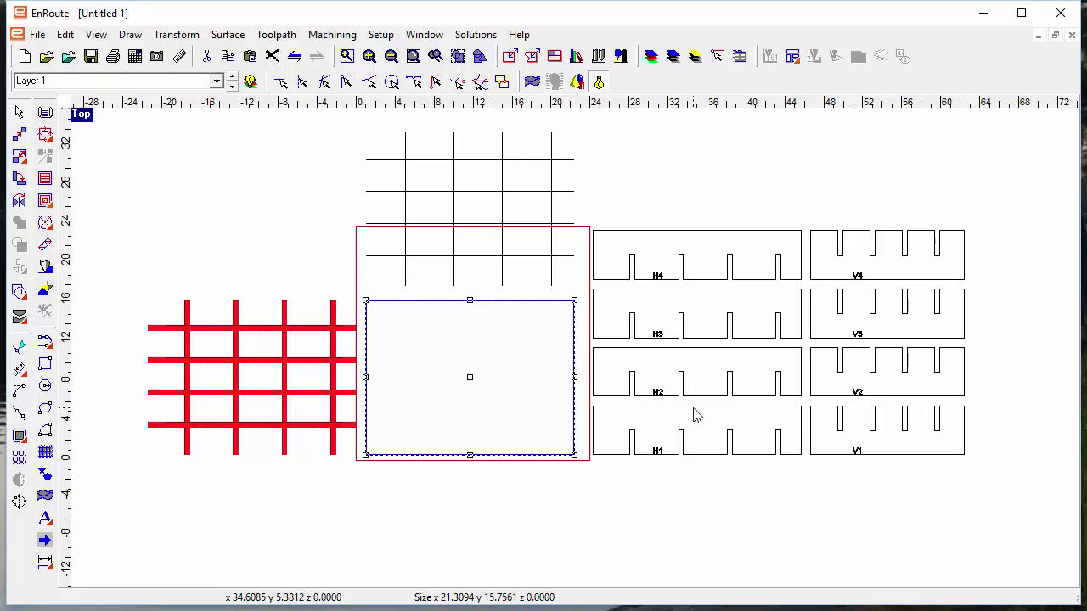
pyautogui.press('F4')
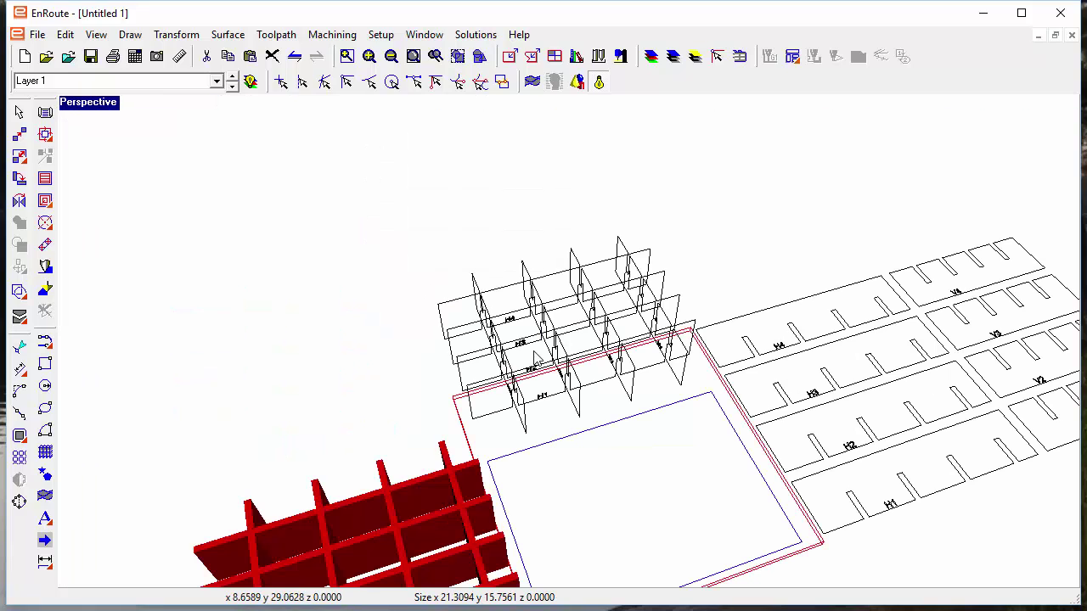
pyautogui.moveTo(631, 500); pyautogui.dragTo(686, 418, button='middle')
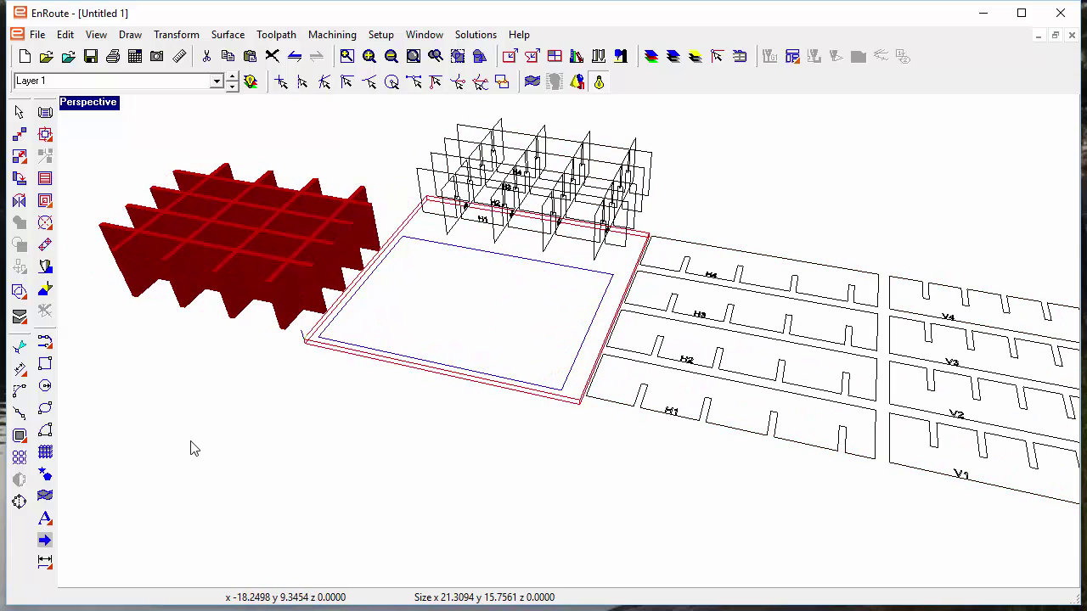
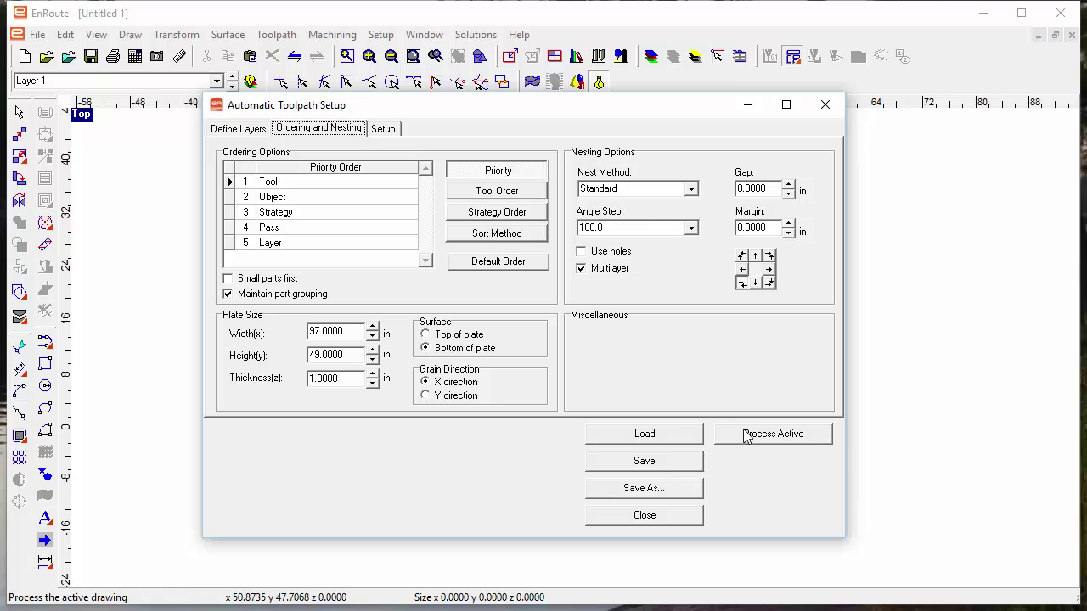
# - Close the automatic toolpath setup without processing the active drawing
pyautogui.click(655, 516)
pyautogui.click(476, 387)
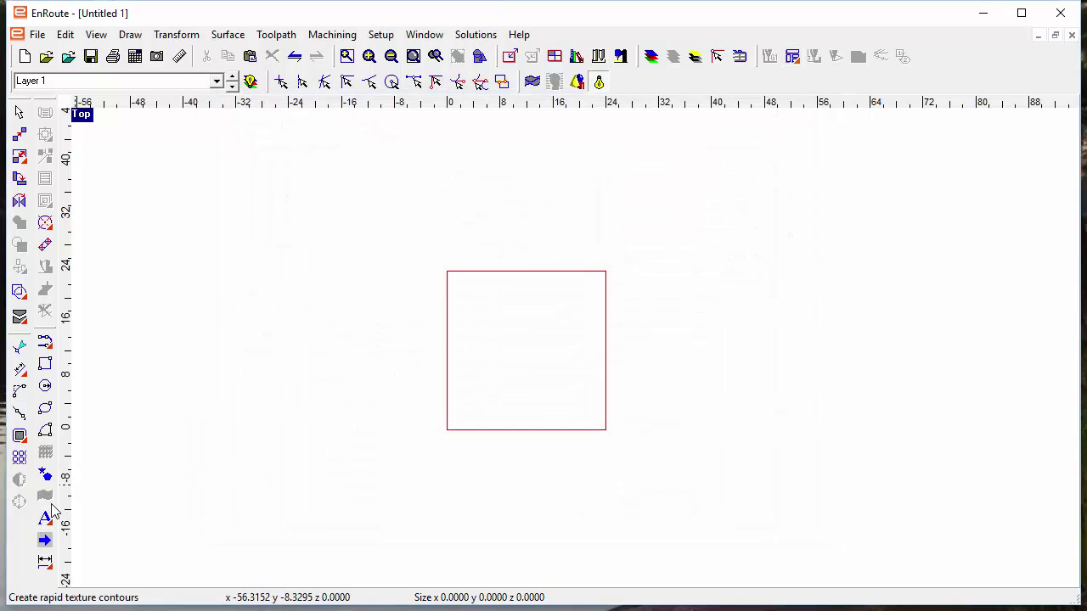
# - Generate a flat layout of cabinet and drawer parts with the parametric cabinet wizard, using its default parameters
pyautogui.click(47, 539)
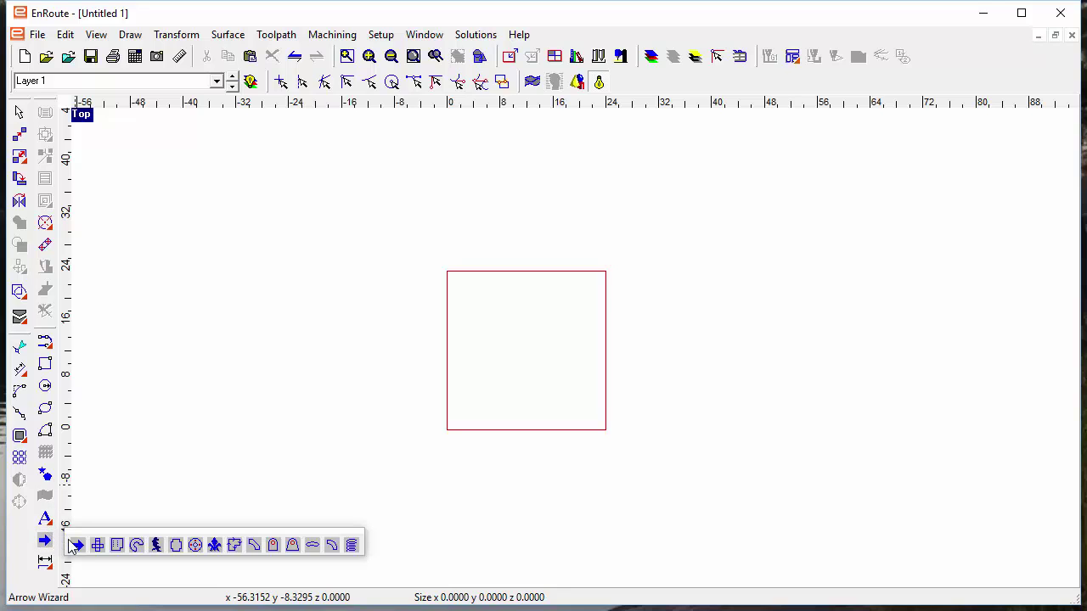
pyautogui.click(113, 544)
pyautogui.scroll(-4, 716, 253)
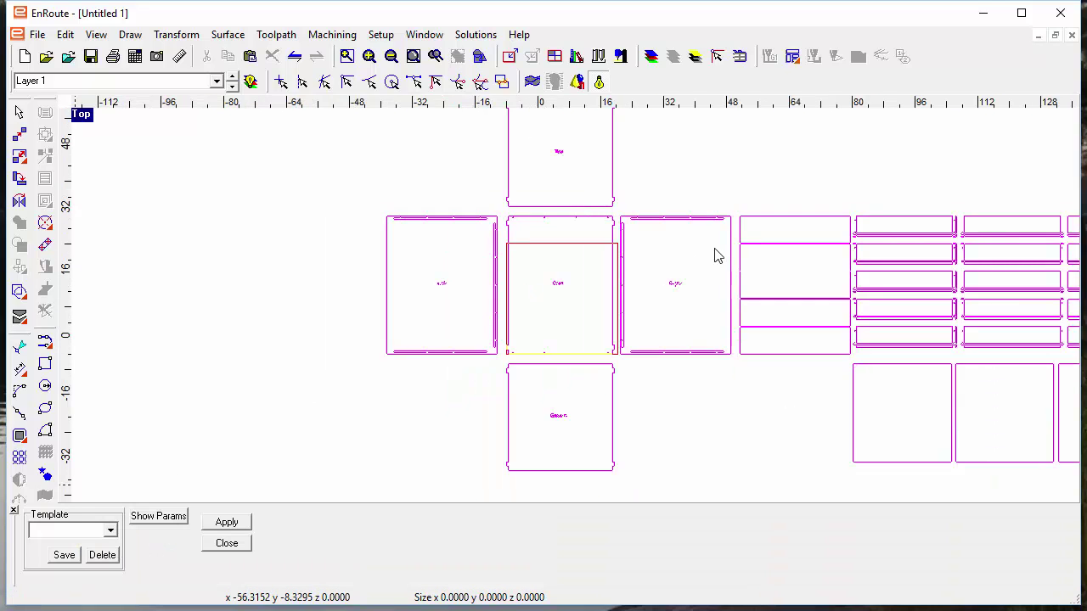
pyautogui.scroll(-2, 617, 319)
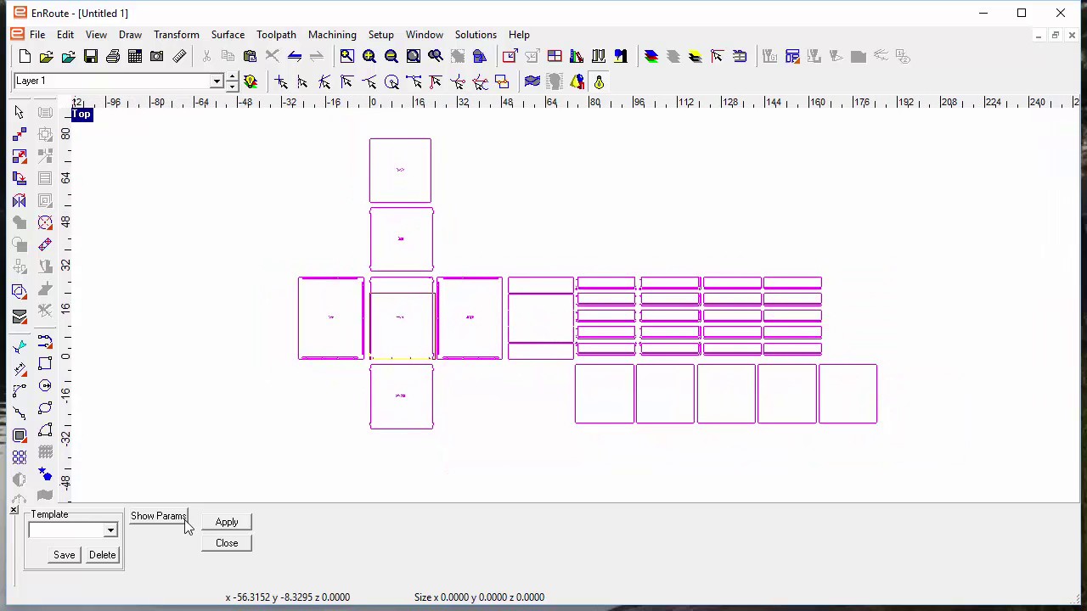
pyautogui.click(224, 521)
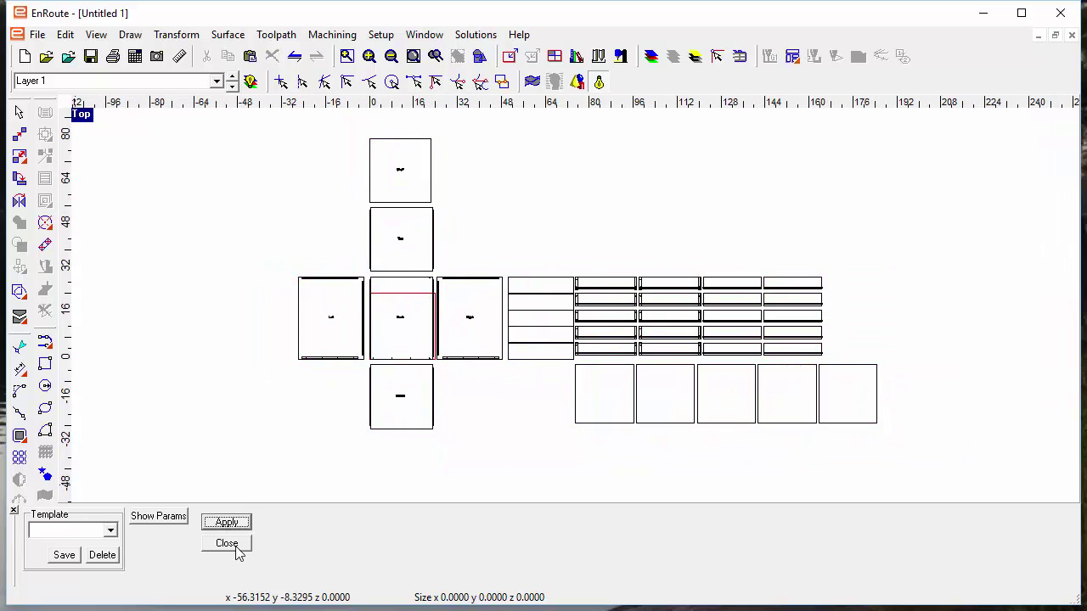
pyautogui.click(235, 546)
# - Examine the list of layers holding the cabinet parts without switching away from Layer 1
pyautogui.click(217, 81)
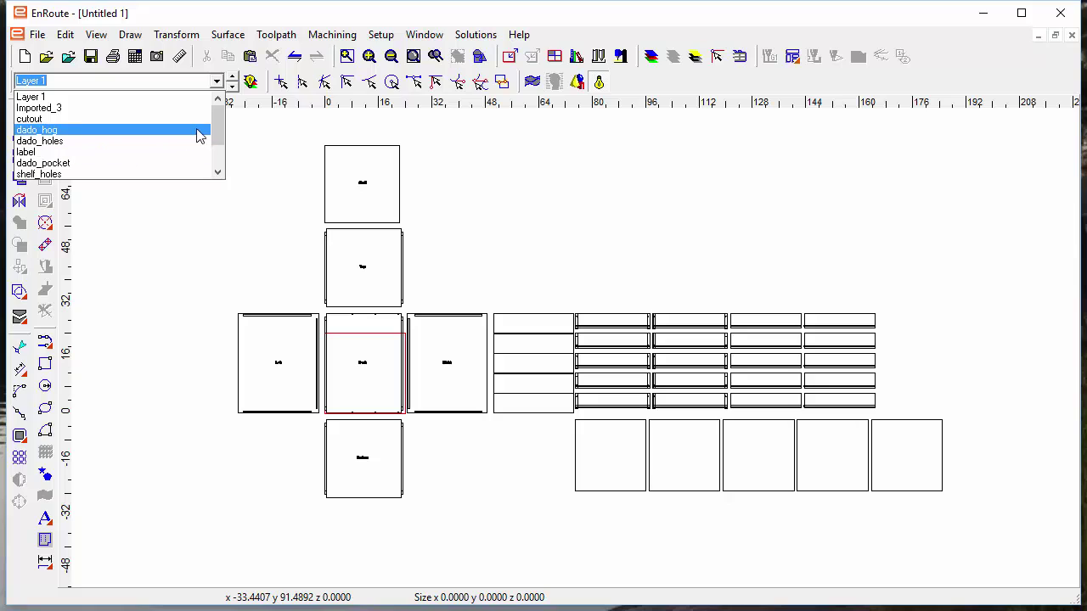
pyautogui.moveTo(214, 133); pyautogui.dragTo(284, 162)
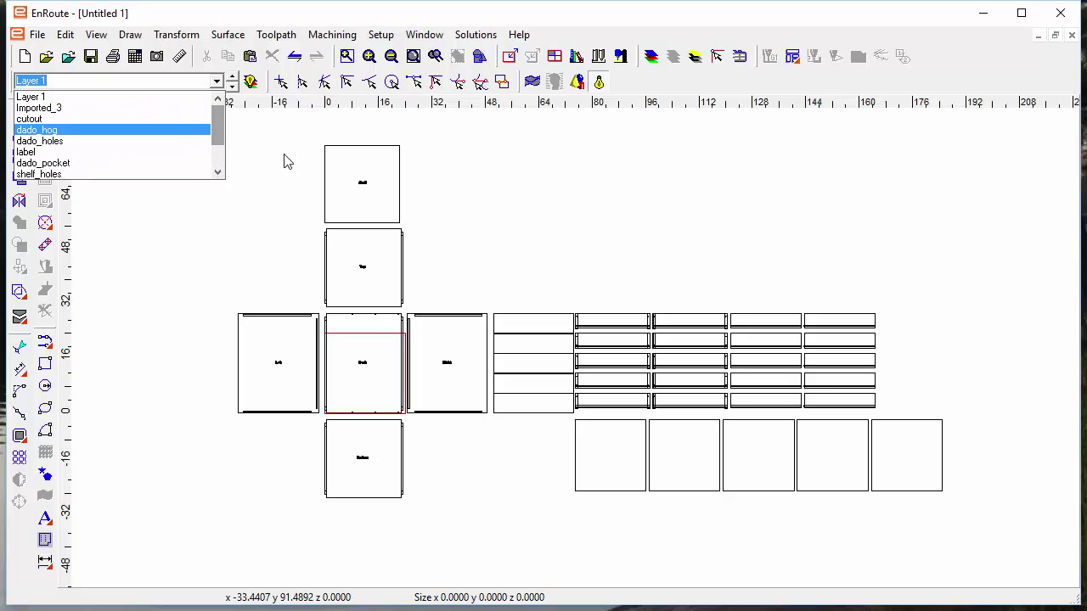
pyautogui.click(628, 113)
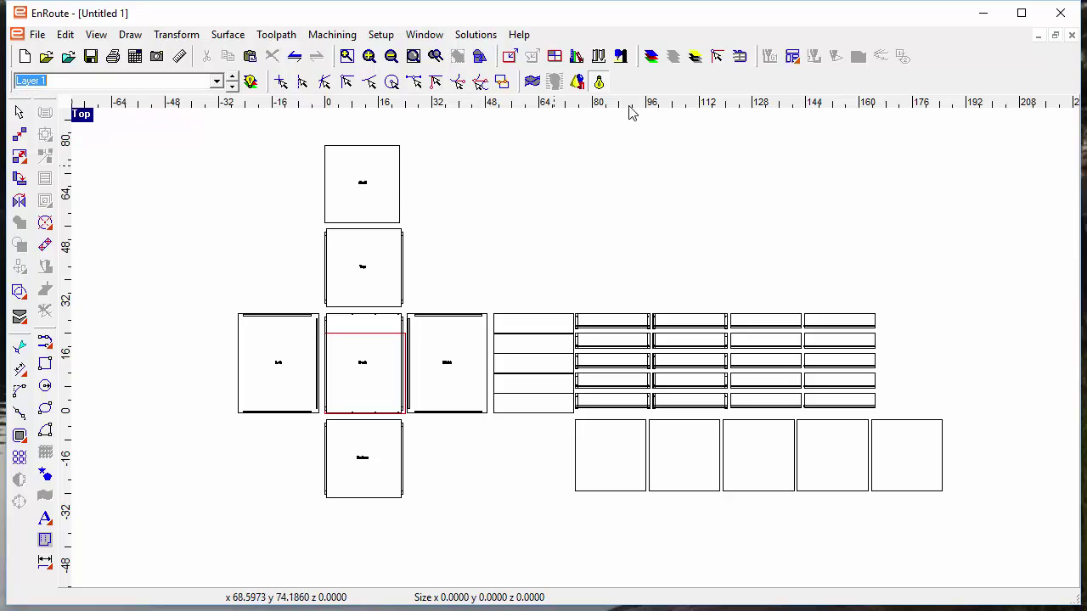
# - Load the active drawing's layers into the automatic toolpath setup and review its ordering and nesting options without processing
pyautogui.click(792, 56)
pyautogui.click(257, 116)
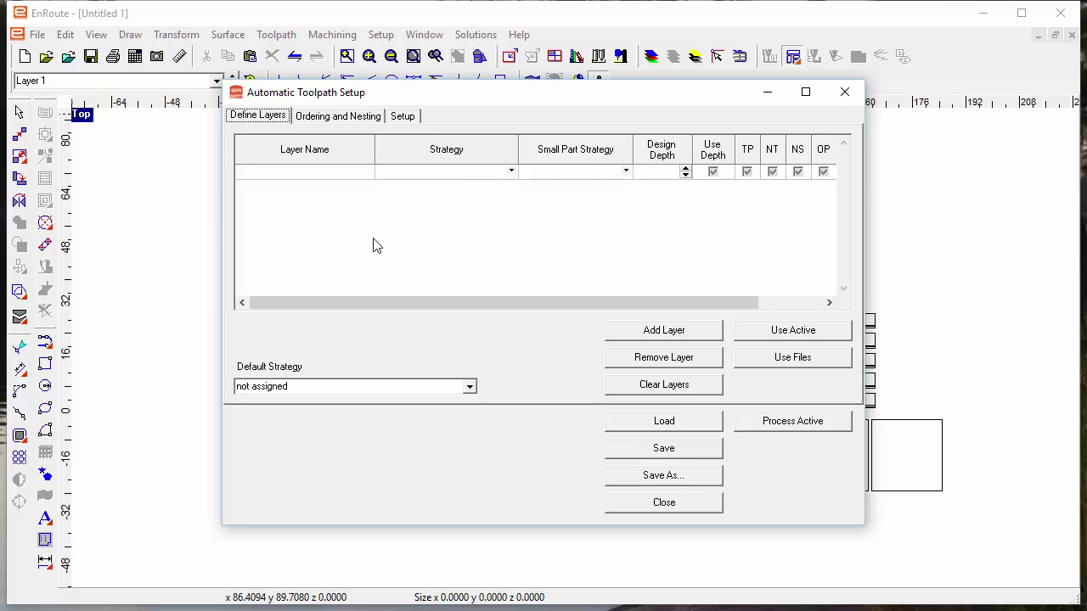
pyautogui.click(766, 332)
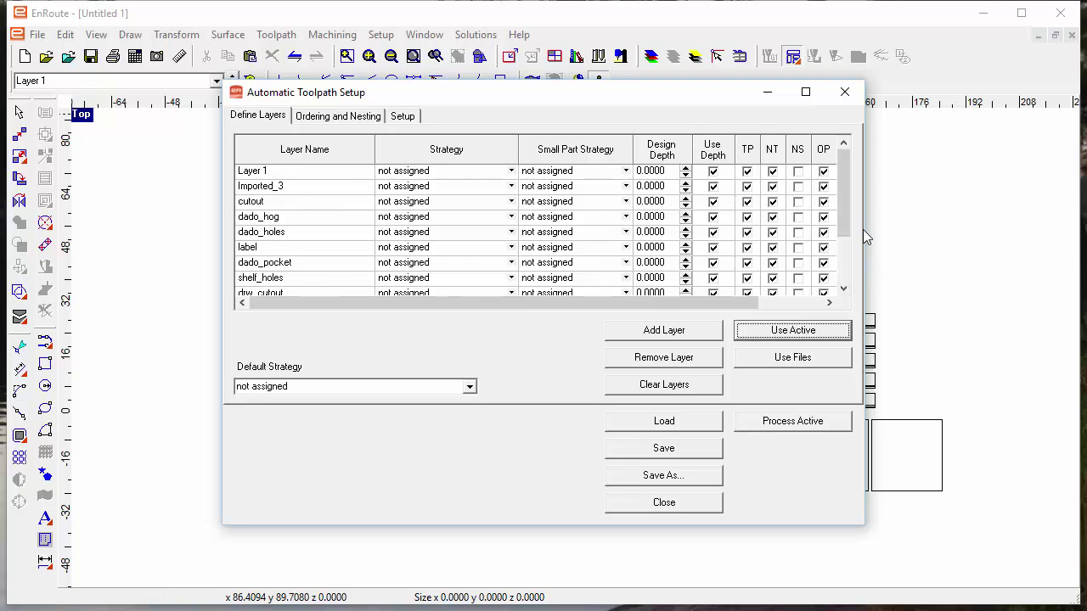
pyautogui.moveTo(846, 225); pyautogui.dragTo(847, 280)
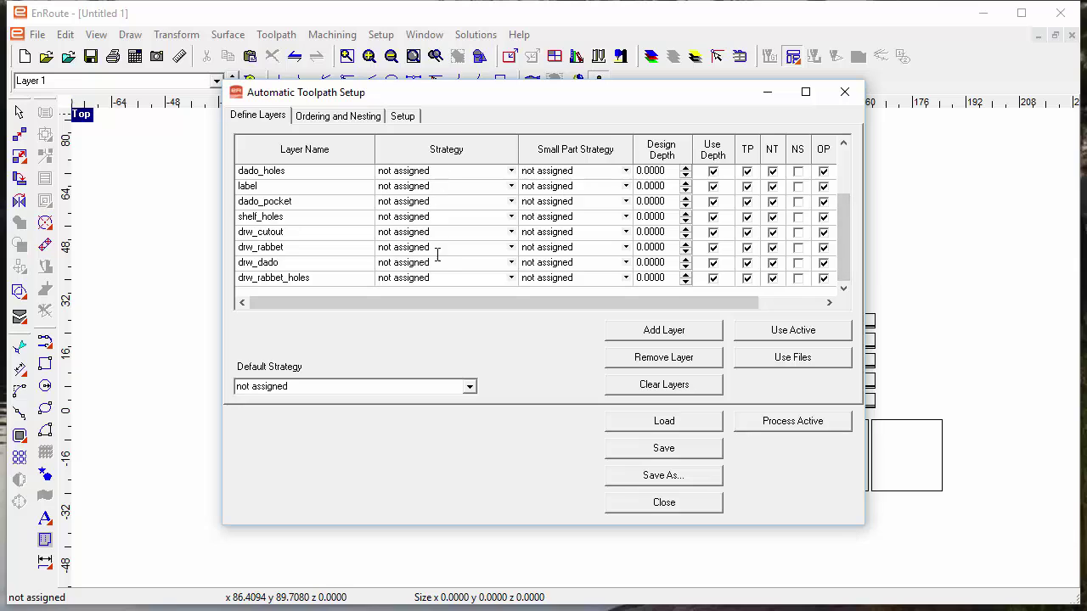
pyautogui.scroll(2, 437, 267)
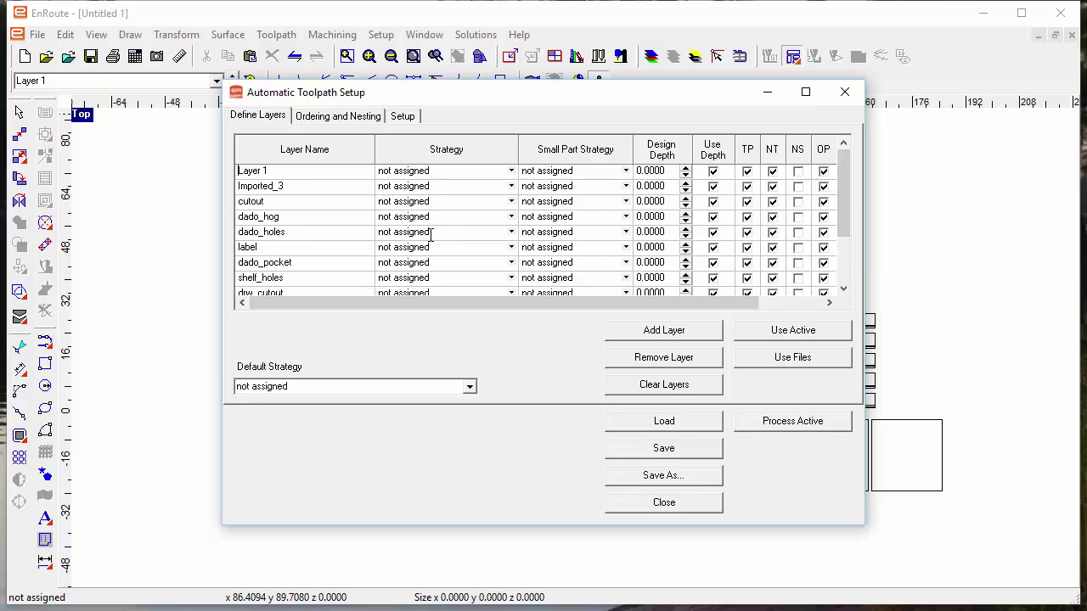
pyautogui.click(364, 115)
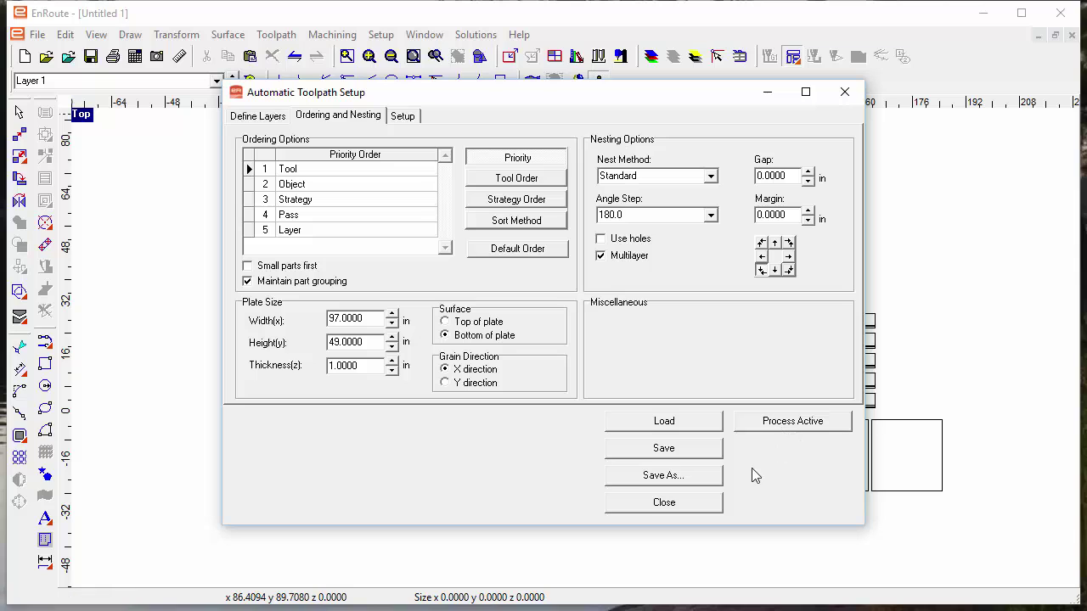
pyautogui.click(845, 92)
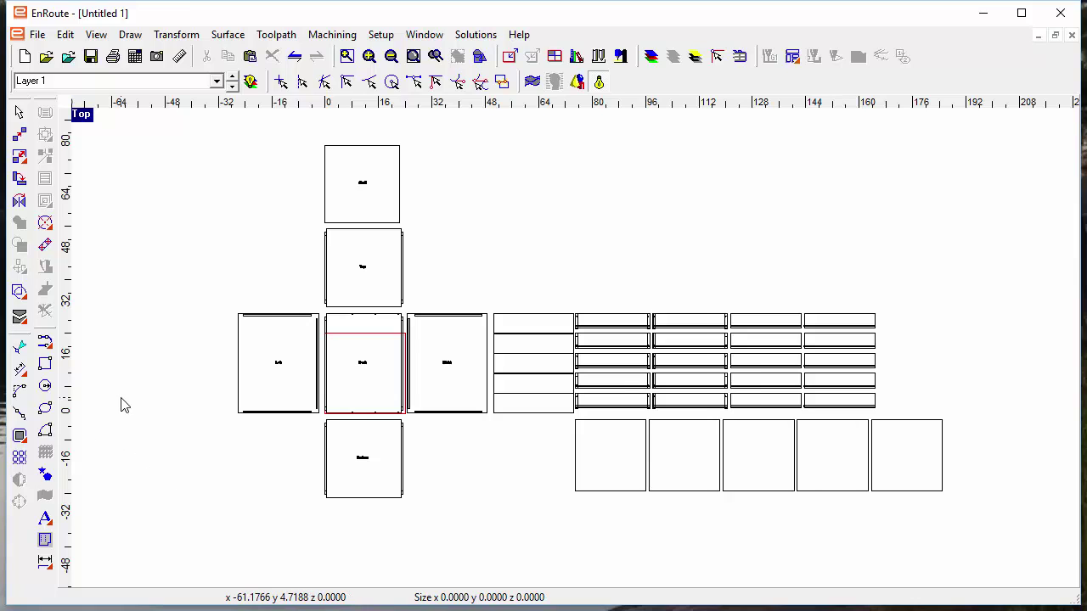
pyautogui.scroll(1, 121, 405)
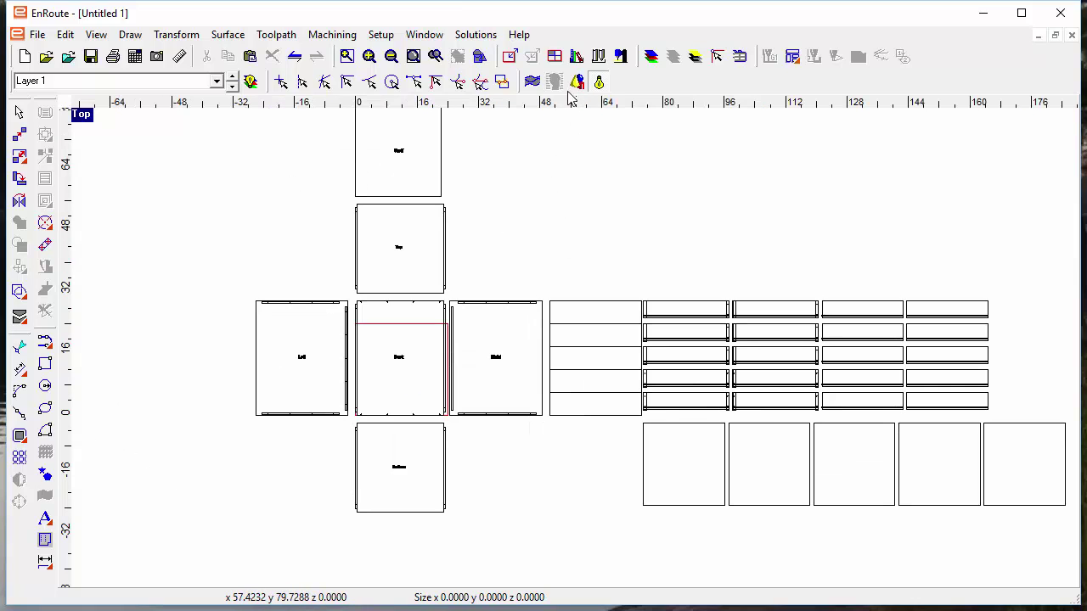
pyautogui.scroll(-1, 505, 331)
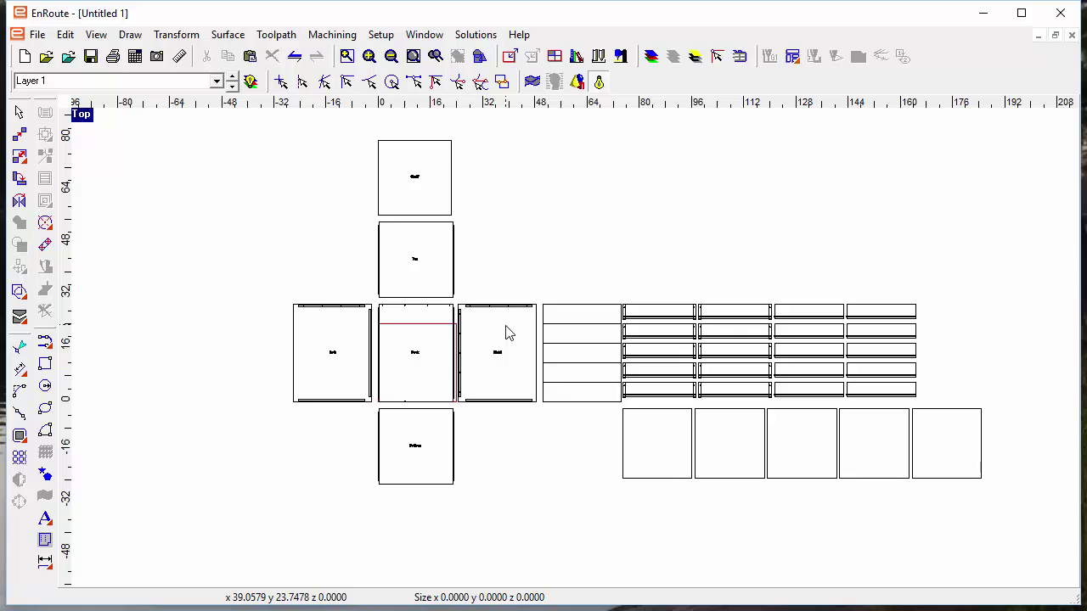
pyautogui.scroll(1, 509, 344)
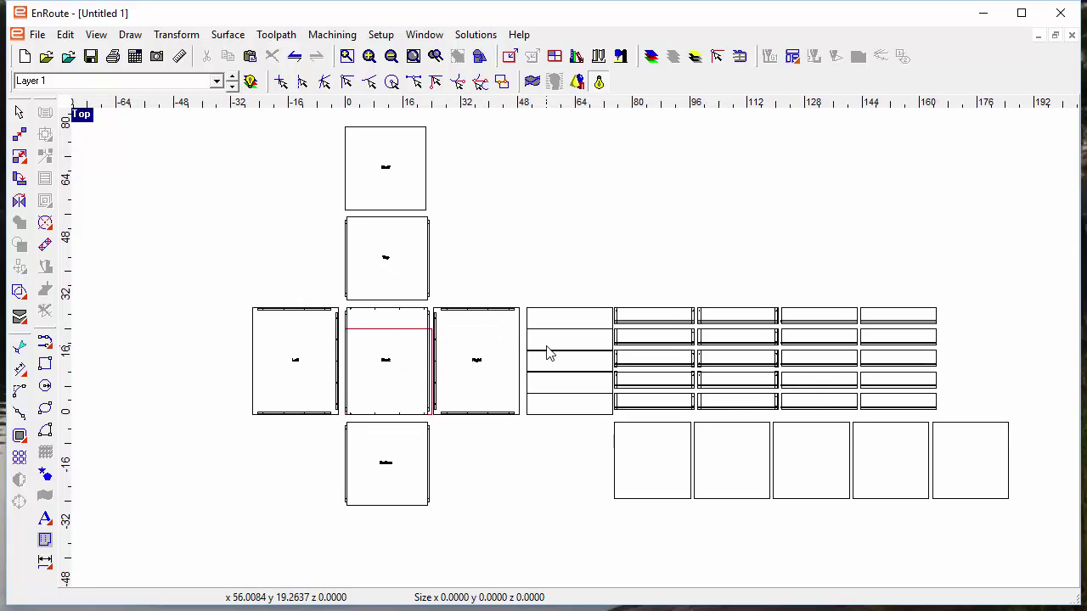
pyautogui.moveTo(545, 352); pyautogui.dragTo(536, 364, button='middle')
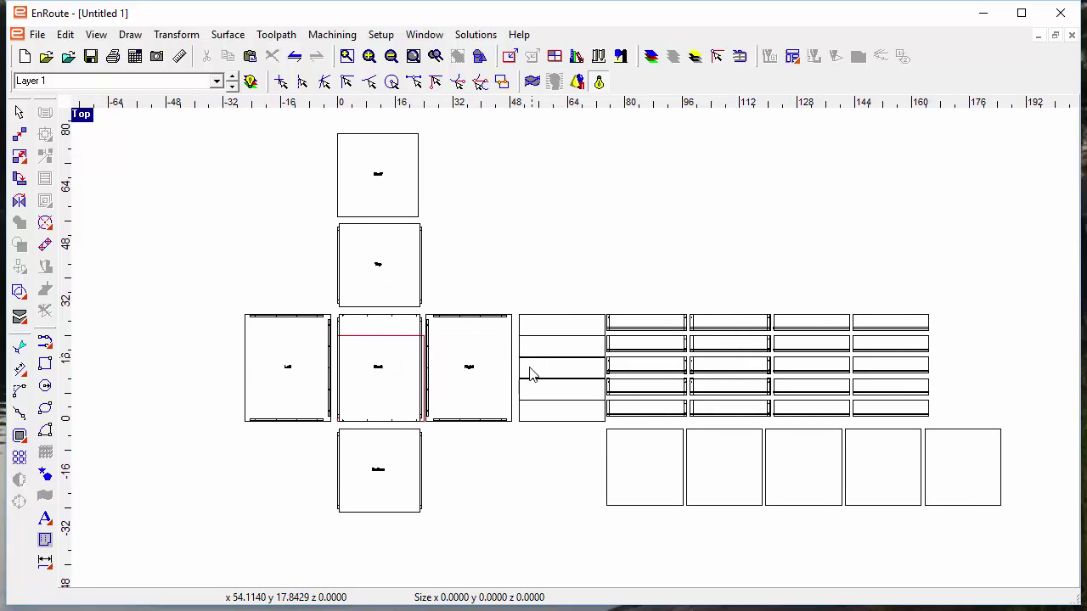